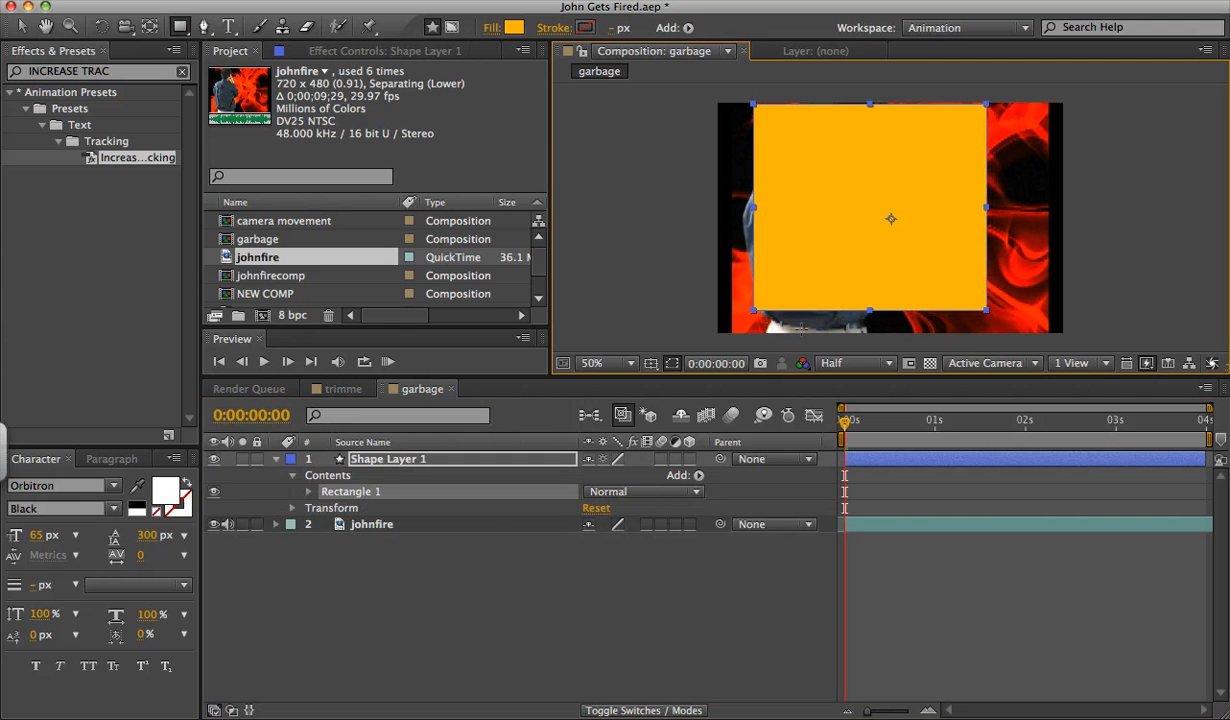
# - Set the johnfire layer's track matte to Alpha Matte "Shape Layer 1"
pyautogui.click(641, 710)
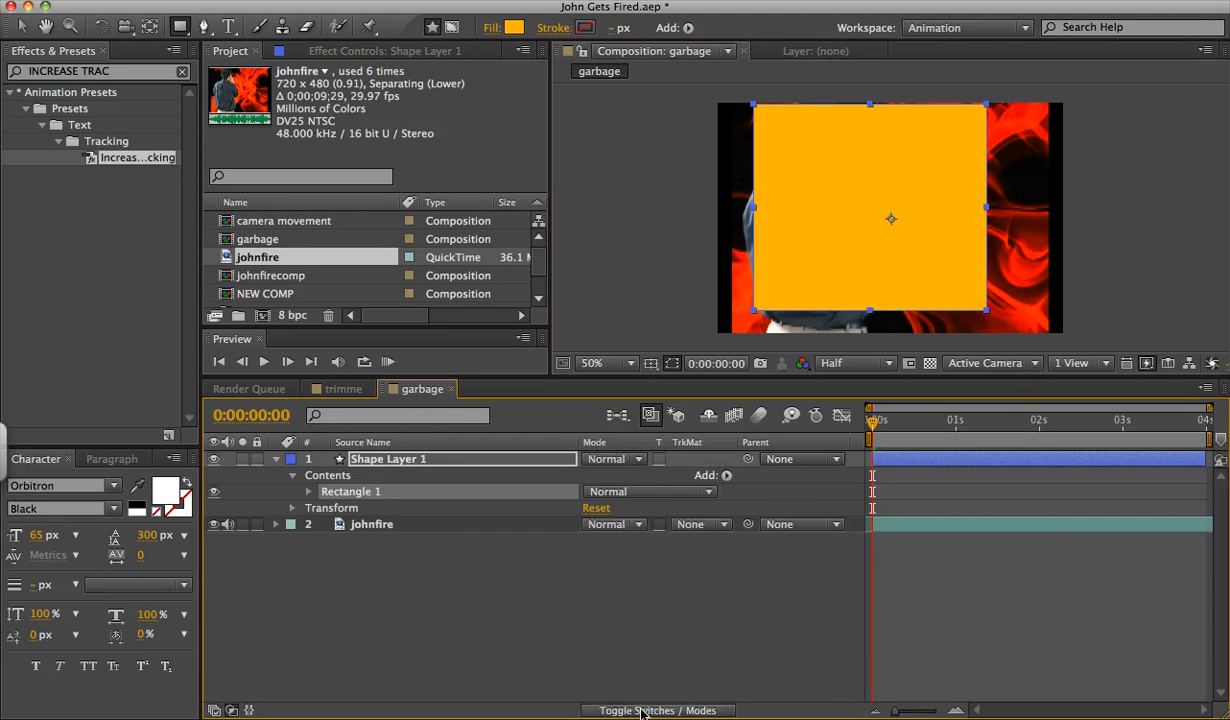
pyautogui.click(713, 526)
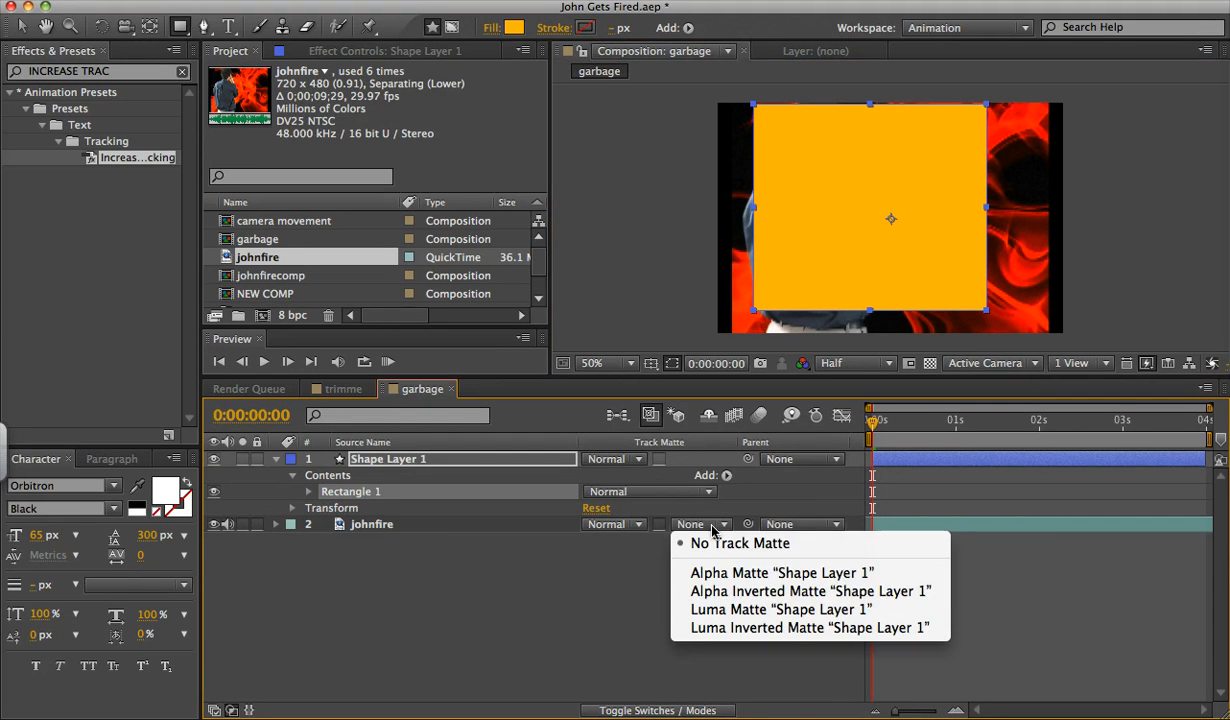
pyautogui.click(700, 566)
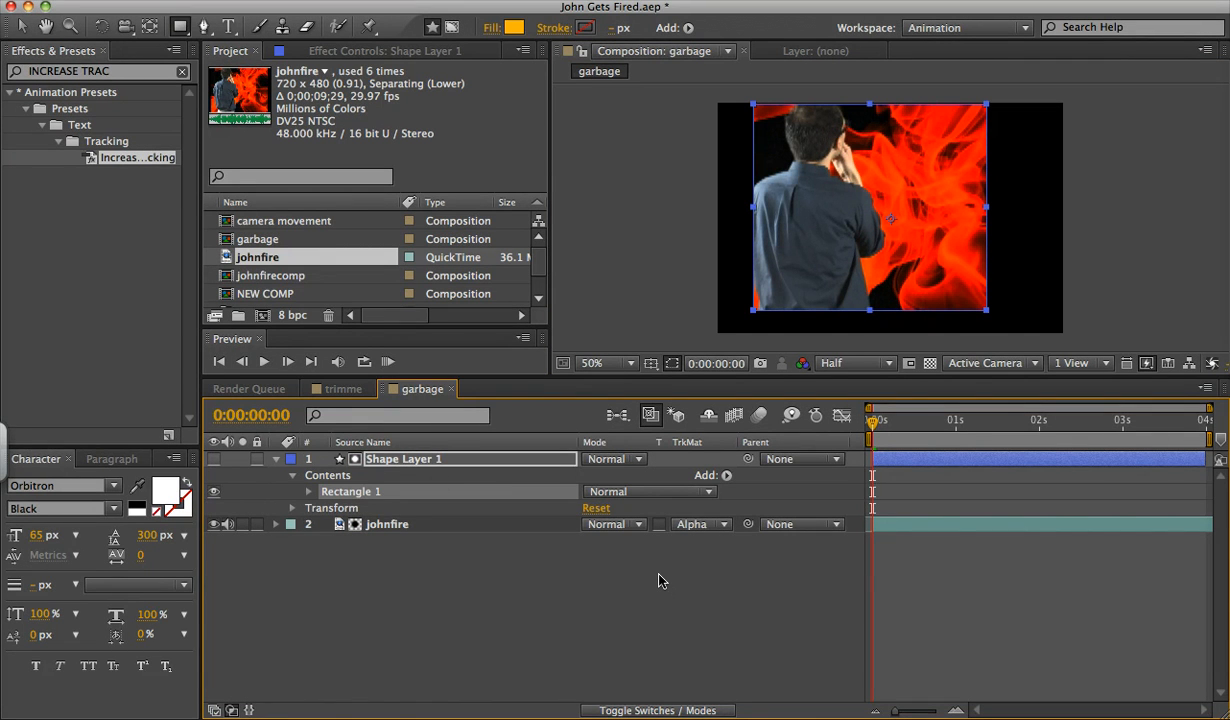
# - Undo the alpha track matte and delete Shape Layer 1 from the garbage composition
pyautogui.hotkey('ctrl', 'z')
pyautogui.press('Delete')
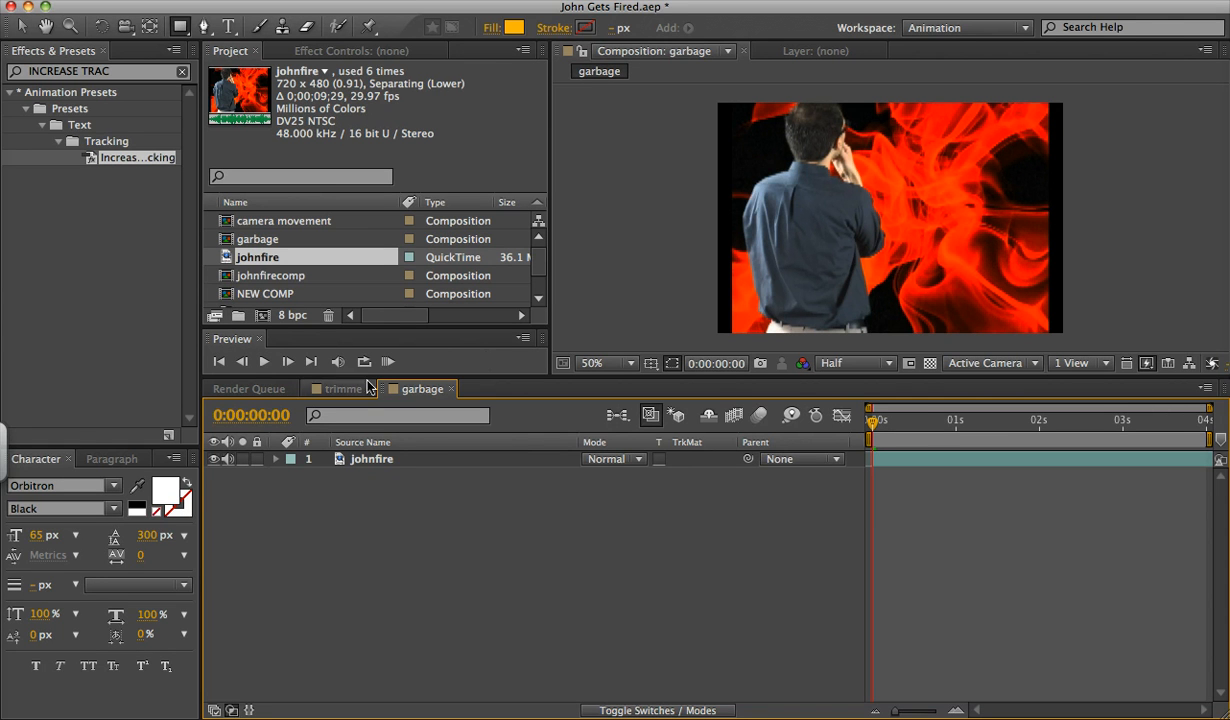
pyautogui.click(378, 464)
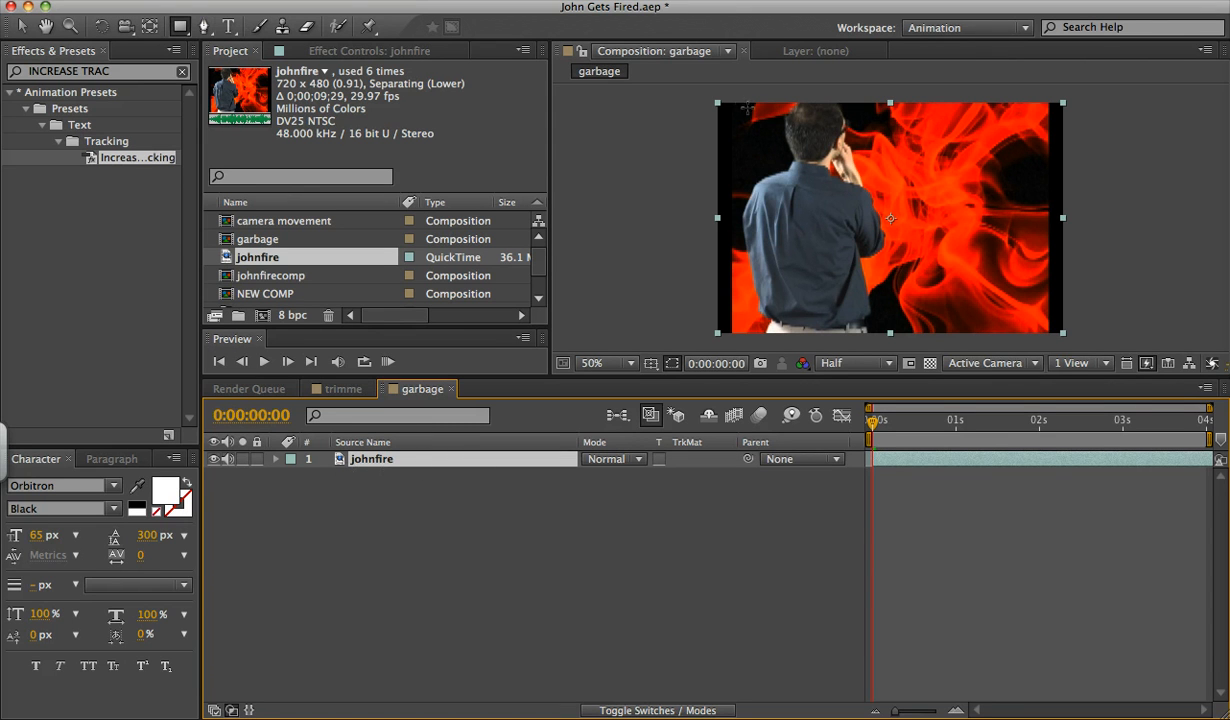
pyautogui.moveTo(742, 99); pyautogui.dragTo(892, 339)
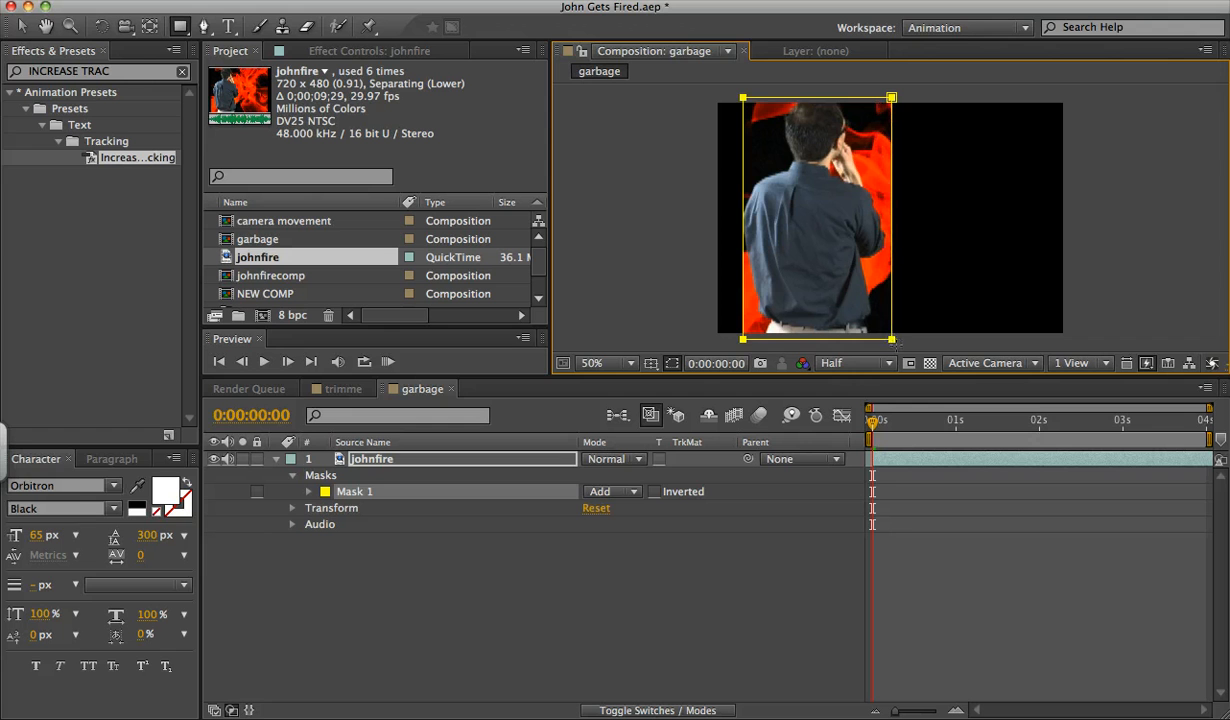
pyautogui.press('super+z')
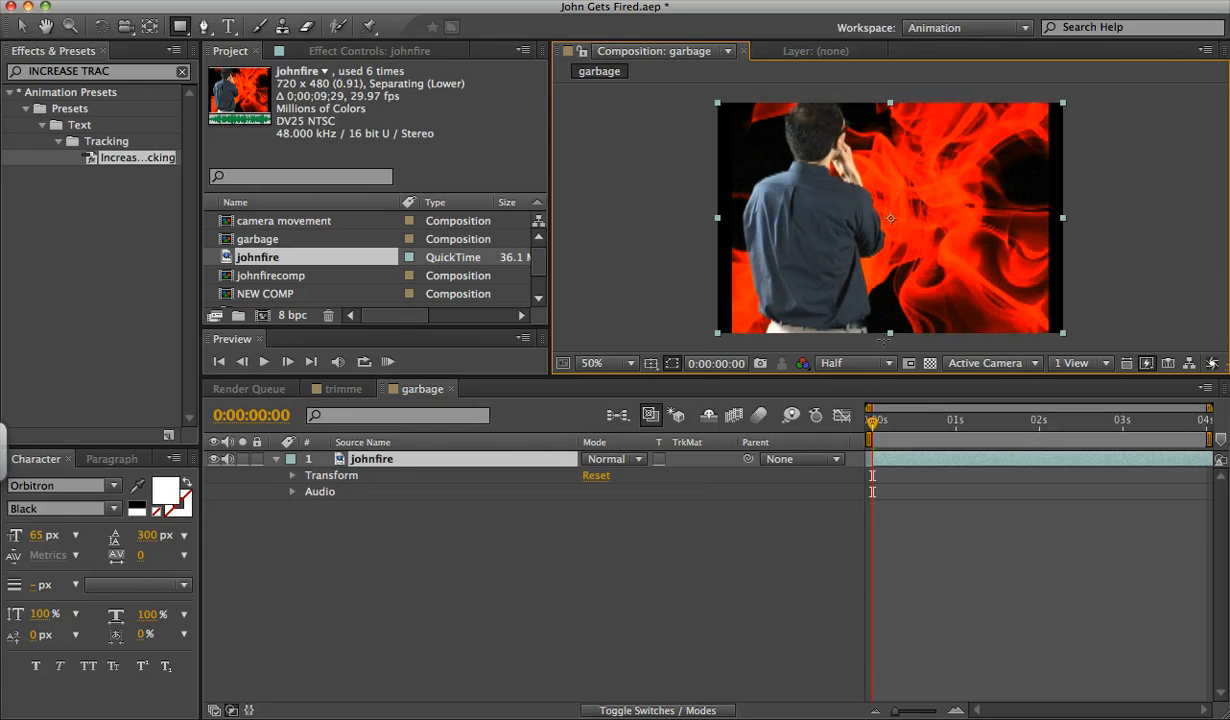
# - Draw a closed six-point mask loosely around the man on the johnfire layer with the Pen tool
pyautogui.click(353, 460)
pyautogui.click(205, 25)
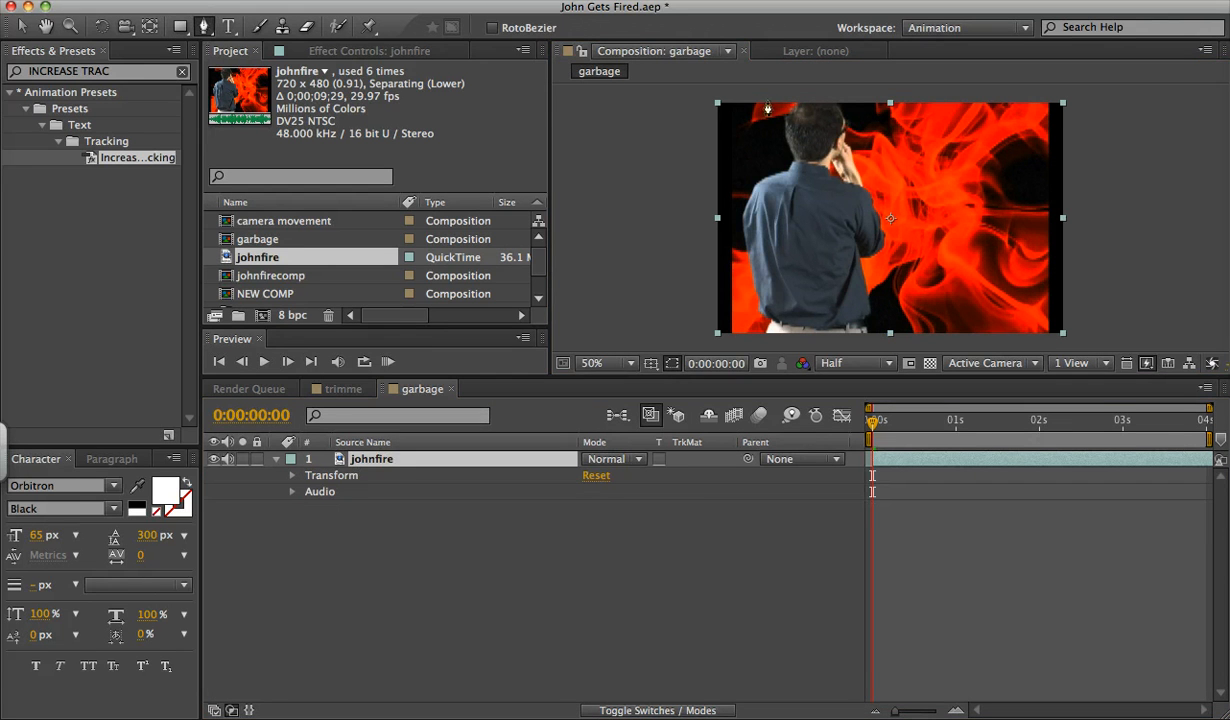
pyautogui.click(770, 93)
pyautogui.click(736, 219)
pyautogui.click(750, 342)
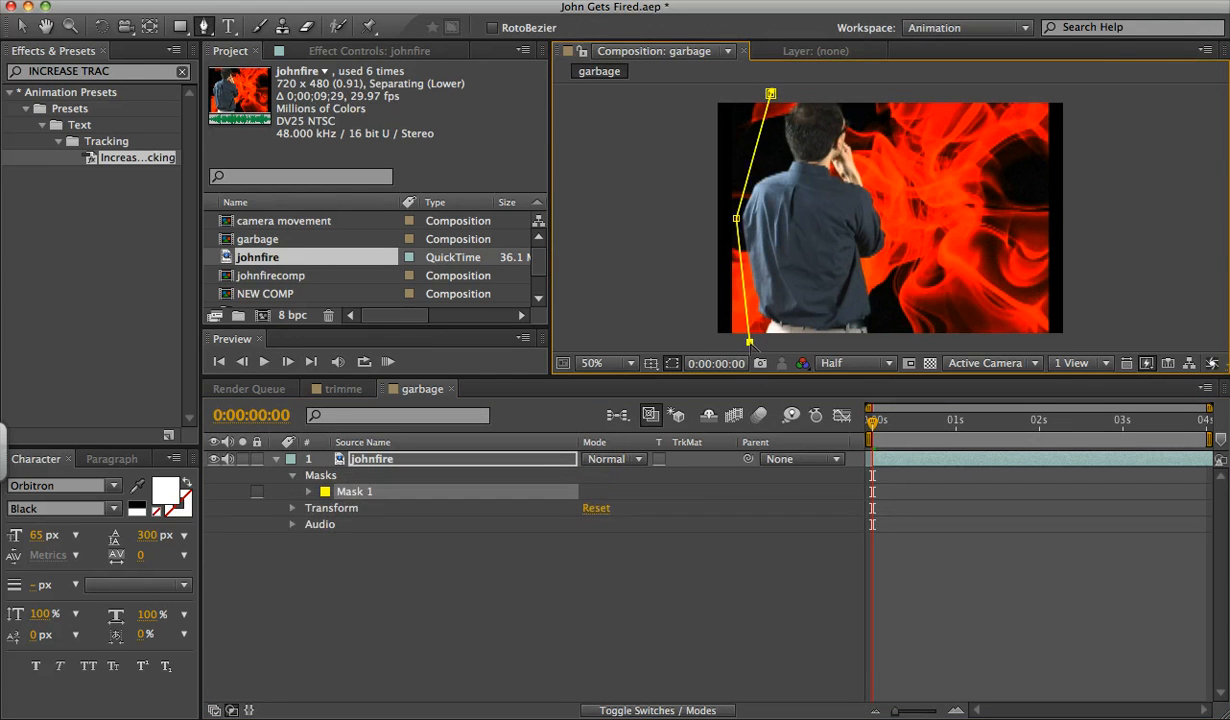
pyautogui.click(886, 340)
pyautogui.click(901, 243)
pyautogui.click(851, 97)
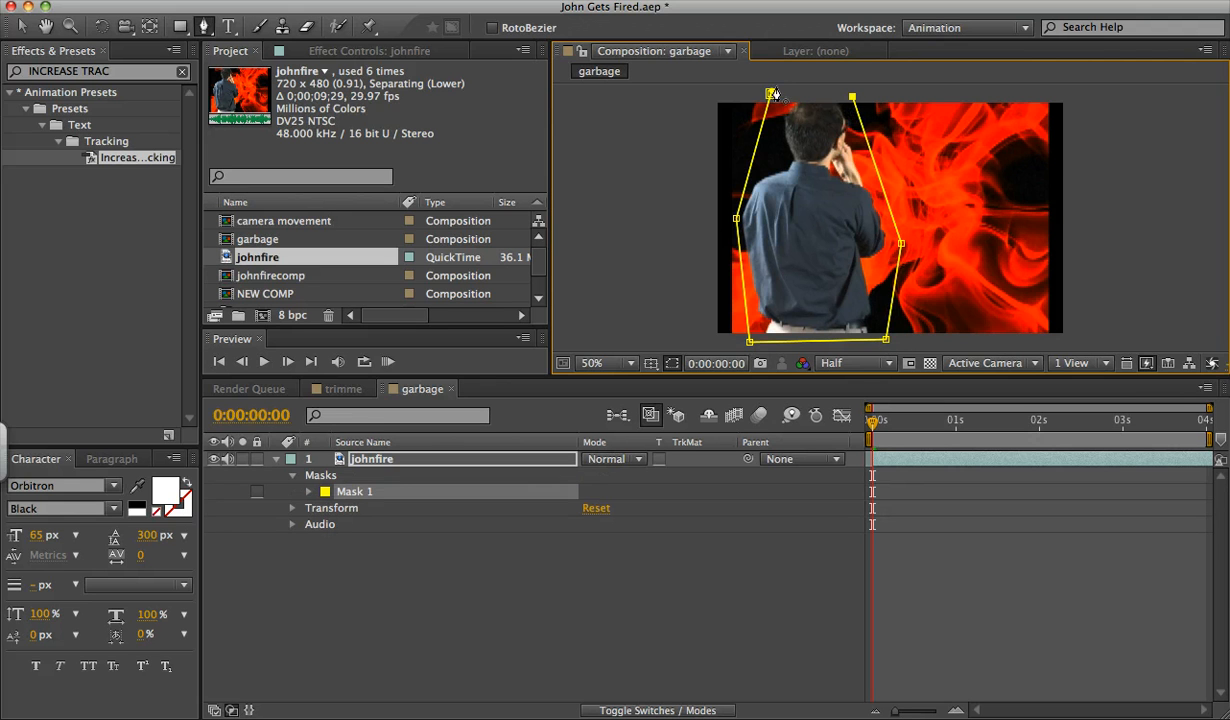
pyautogui.click(770, 94)
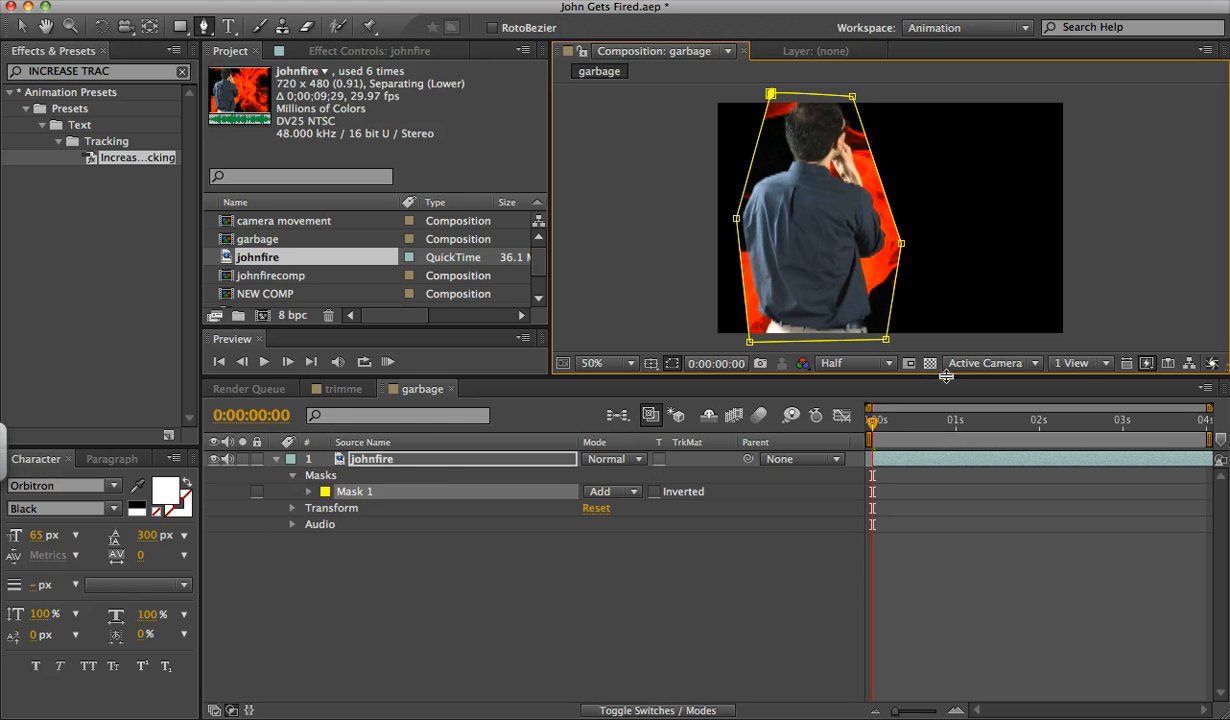
# - Scrub through the footage, return to 0:00:00:00 and turn on keyframing for Mask 1's Mask Path
pyautogui.moveTo(874, 423); pyautogui.dragTo(975, 437)
pyautogui.press('Home')
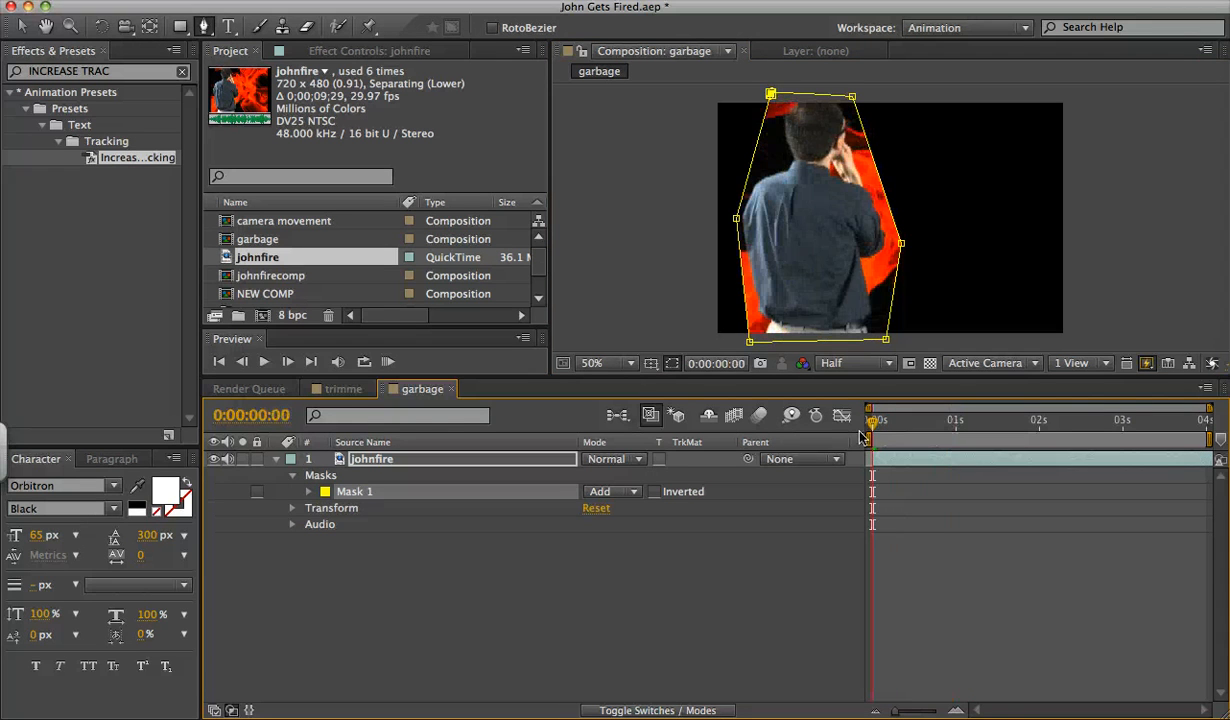
pyautogui.click(308, 491)
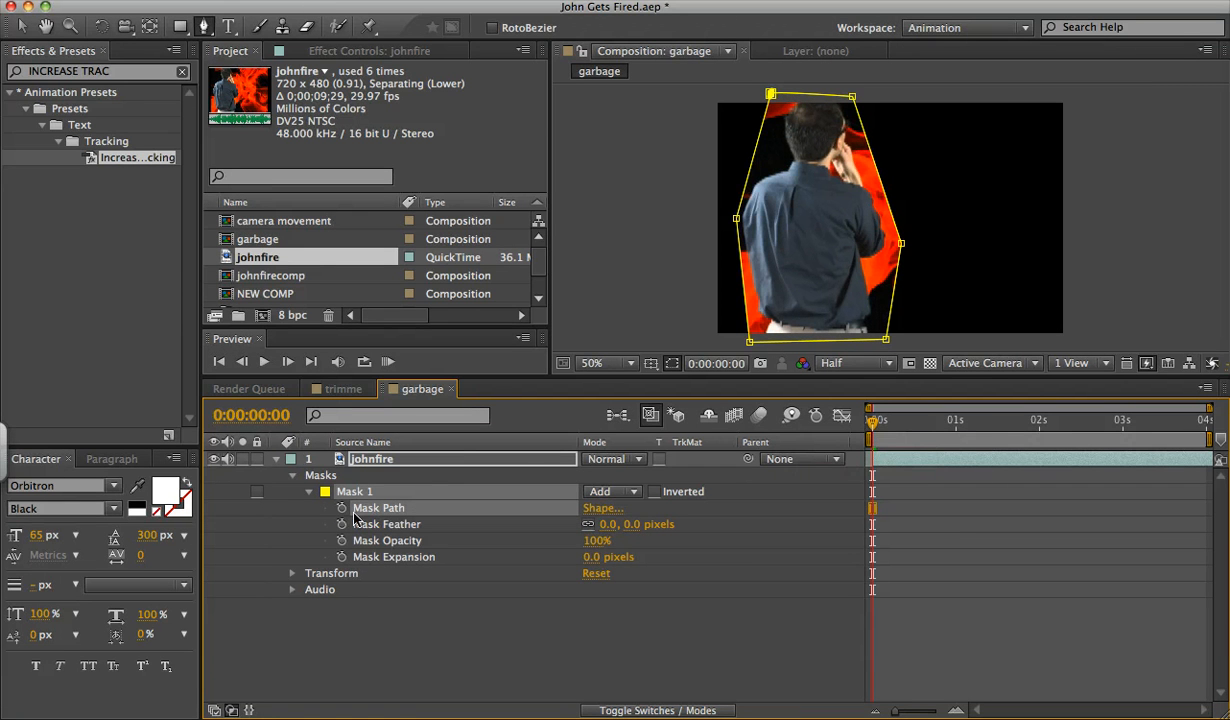
pyautogui.click(342, 508)
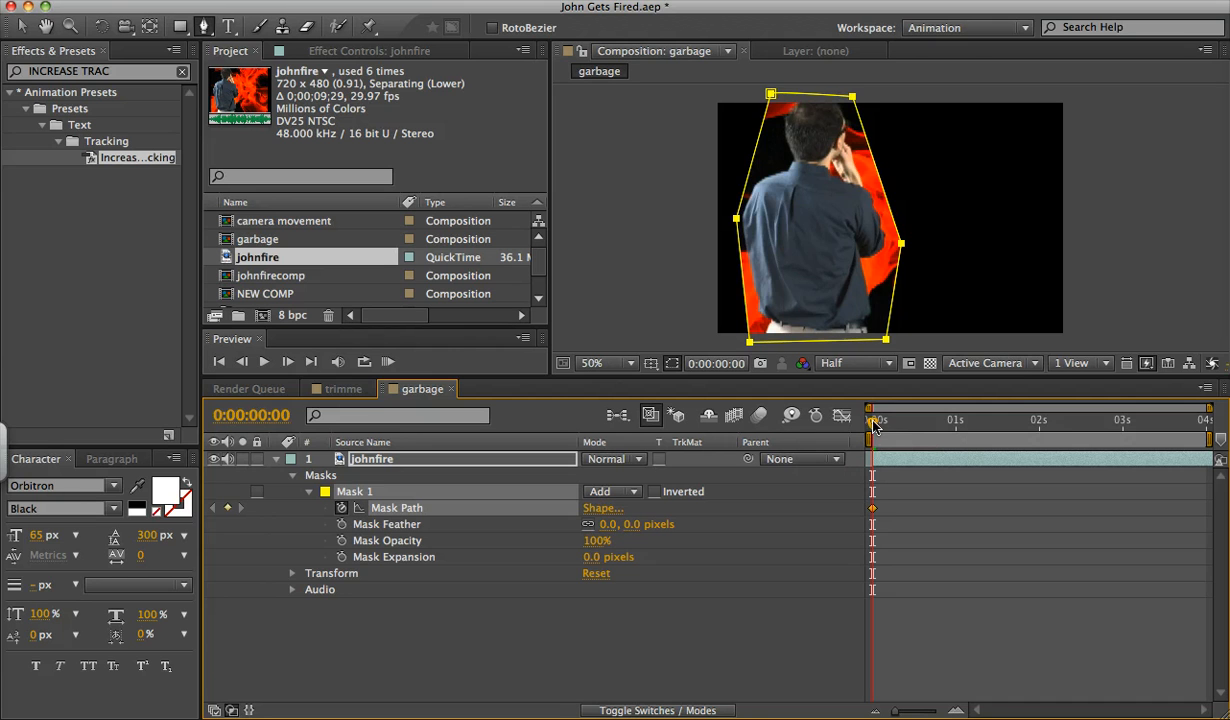
# - At 0:00:00:18, reshape Mask 1 by moving its points to enclose the man's arm, head and back closely
pyautogui.moveTo(871, 422); pyautogui.dragTo(935, 424)
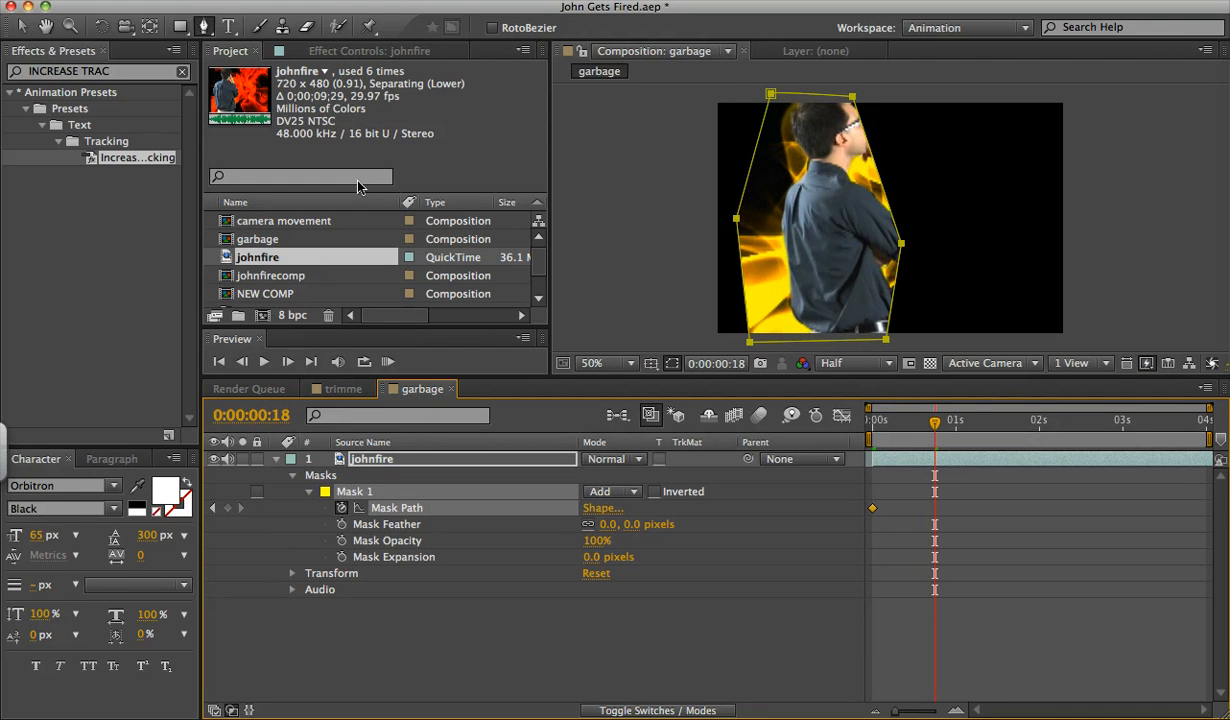
pyautogui.click(22, 27)
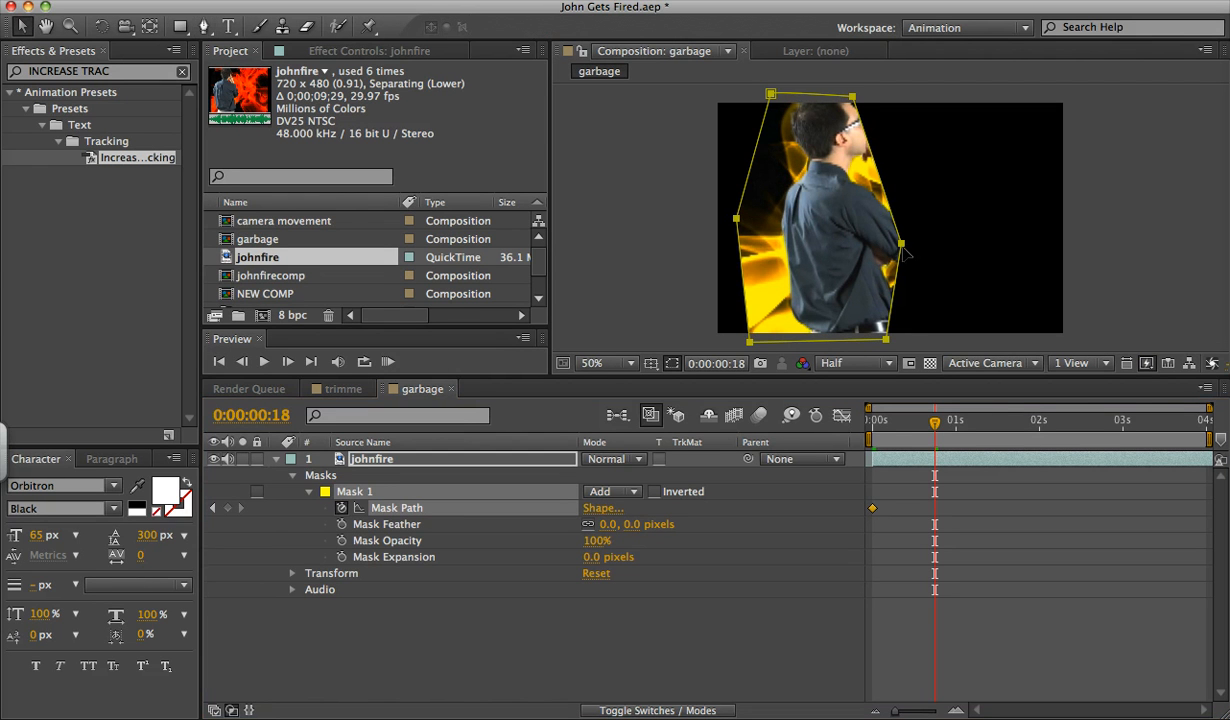
pyautogui.moveTo(898, 244); pyautogui.dragTo(934, 252)
pyautogui.press('super+z')
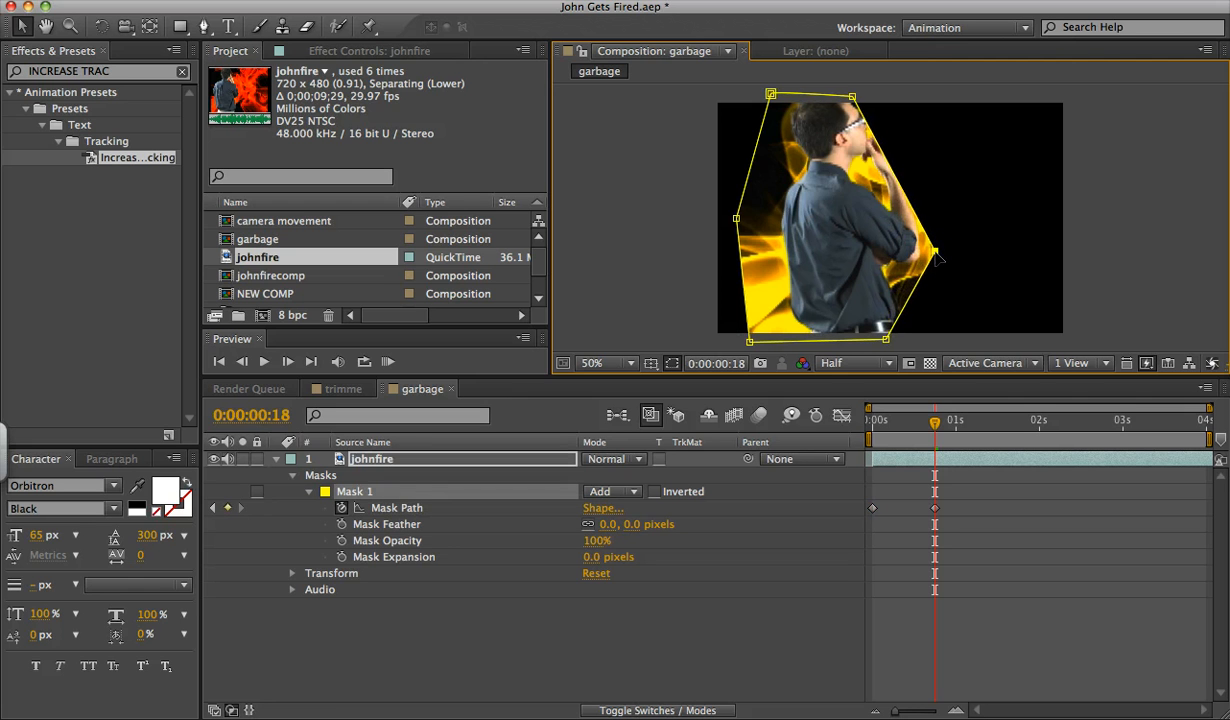
pyautogui.moveTo(852, 97); pyautogui.dragTo(879, 100)
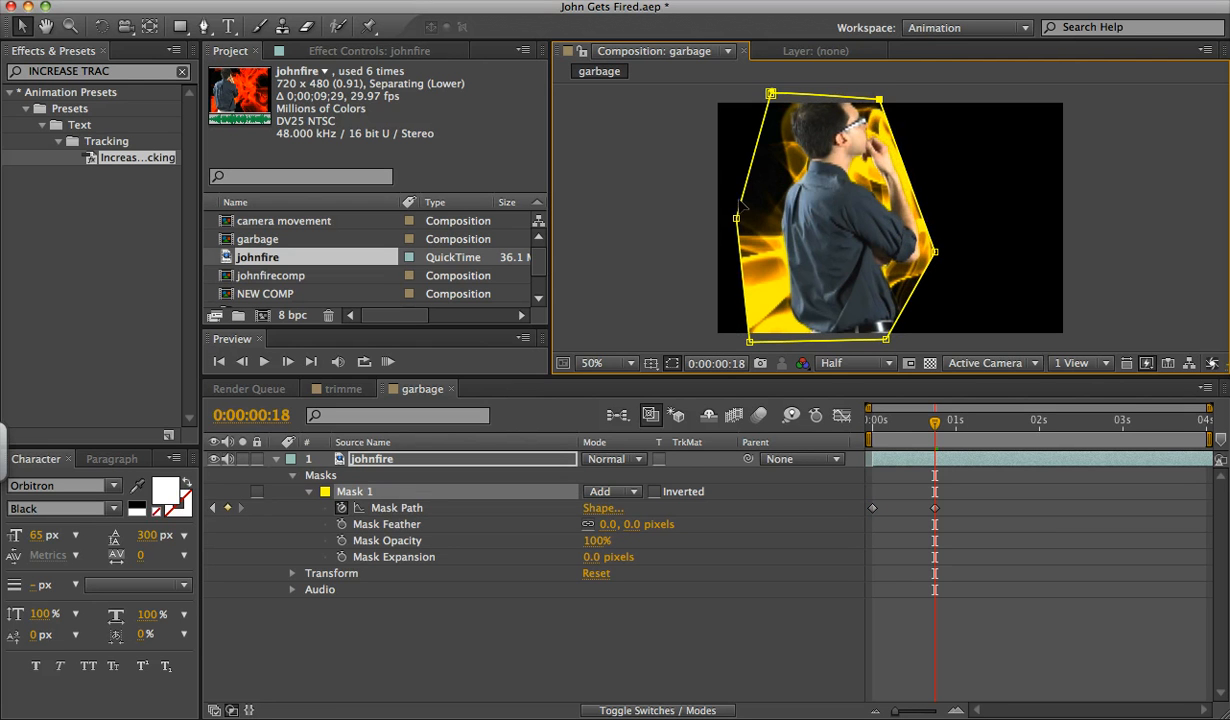
pyautogui.moveTo(737, 222); pyautogui.dragTo(772, 218)
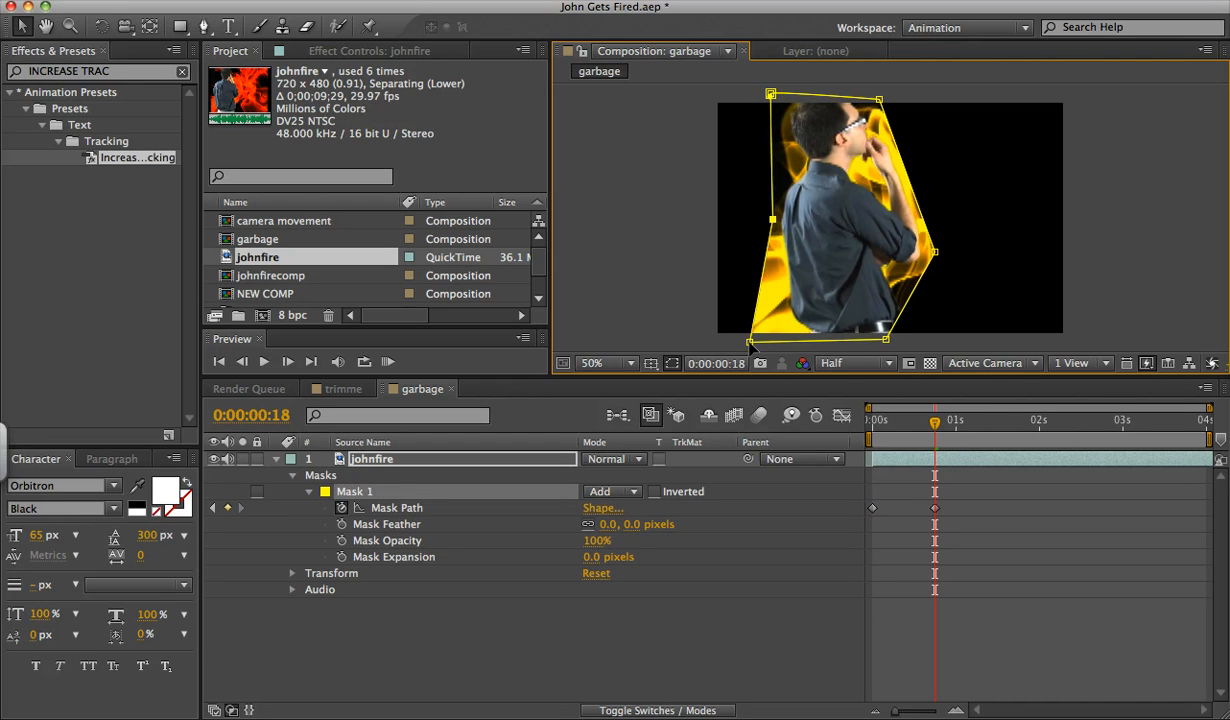
pyautogui.moveTo(750, 341); pyautogui.dragTo(790, 341)
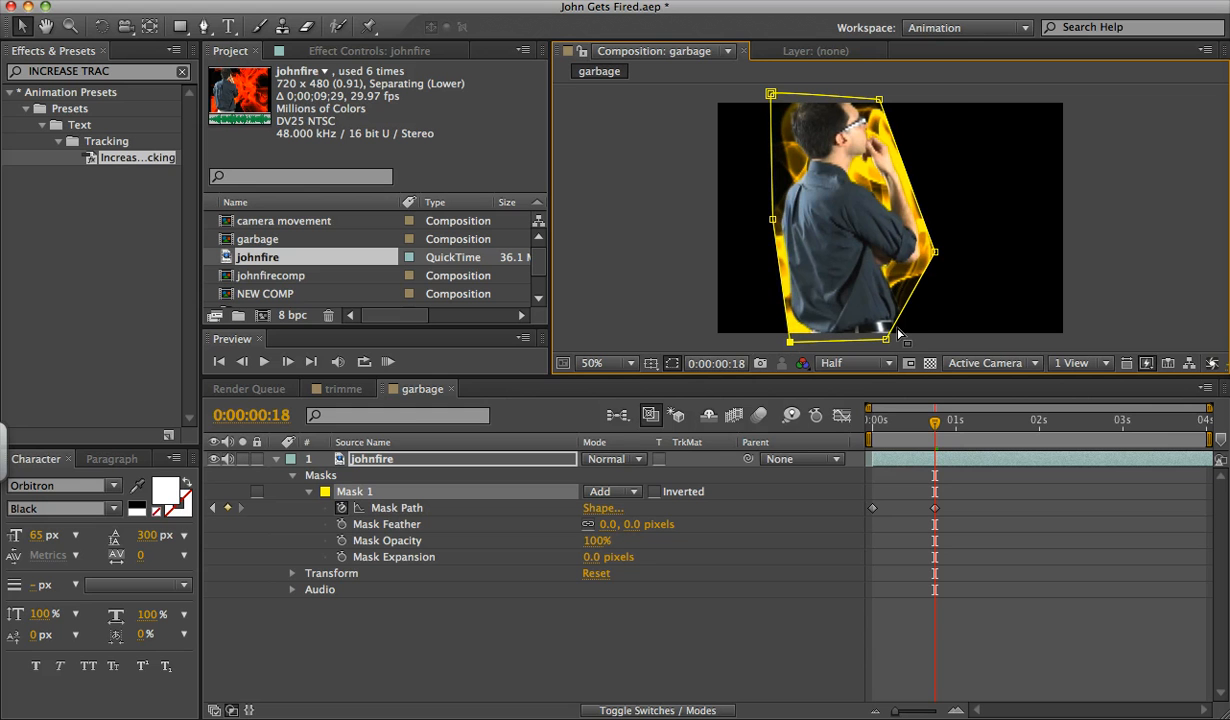
pyautogui.moveTo(886, 341); pyautogui.dragTo(907, 341)
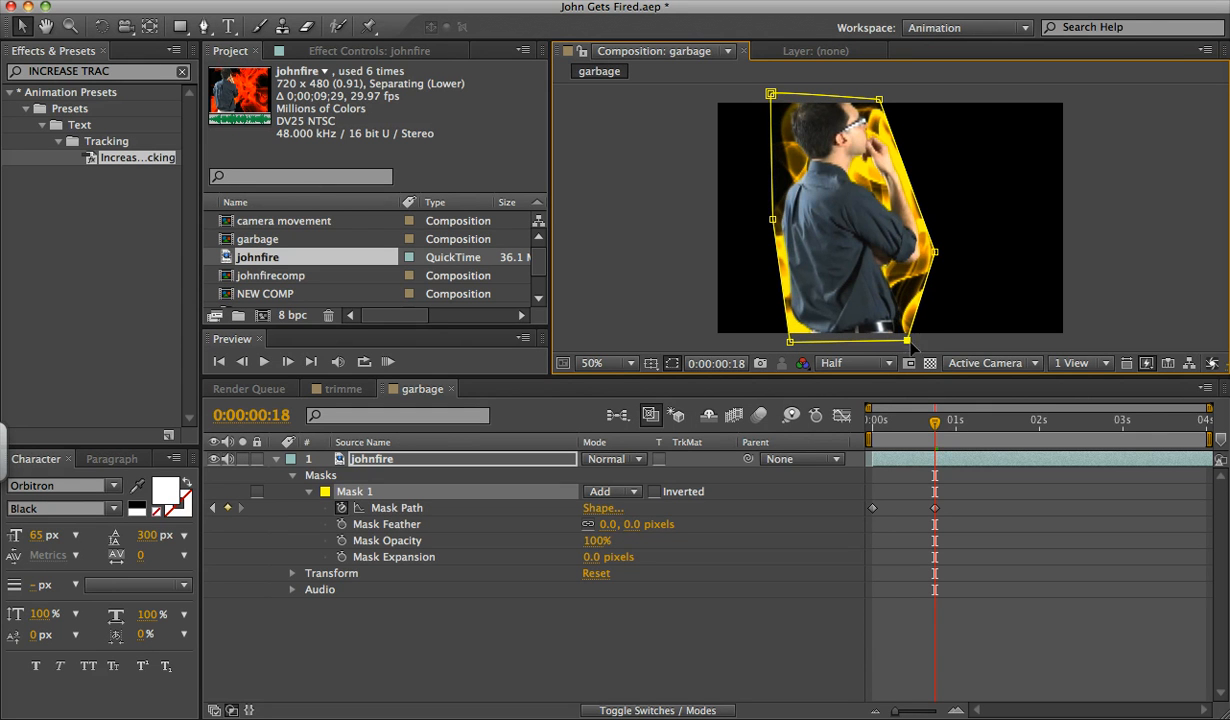
# - At 0:00:01:06, shift all six points of Mask 1 to the right to follow the man's new position
pyautogui.moveTo(934, 421); pyautogui.dragTo(978, 427)
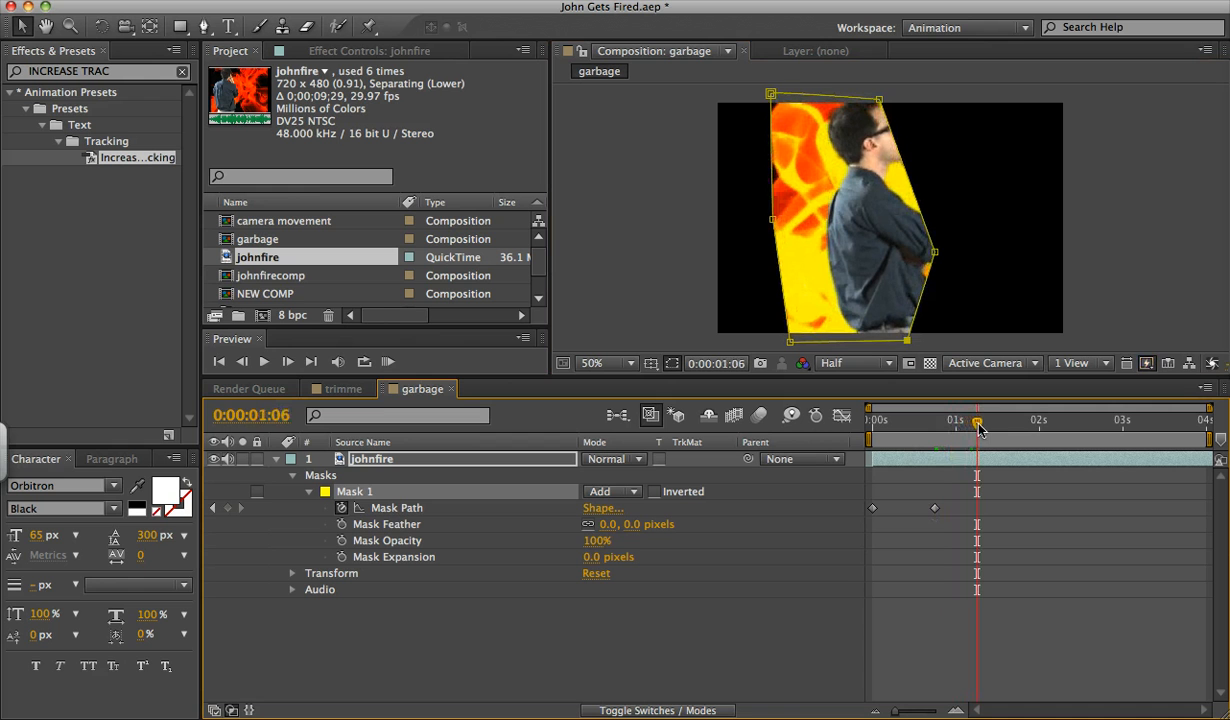
pyautogui.moveTo(934, 252); pyautogui.dragTo(978, 250)
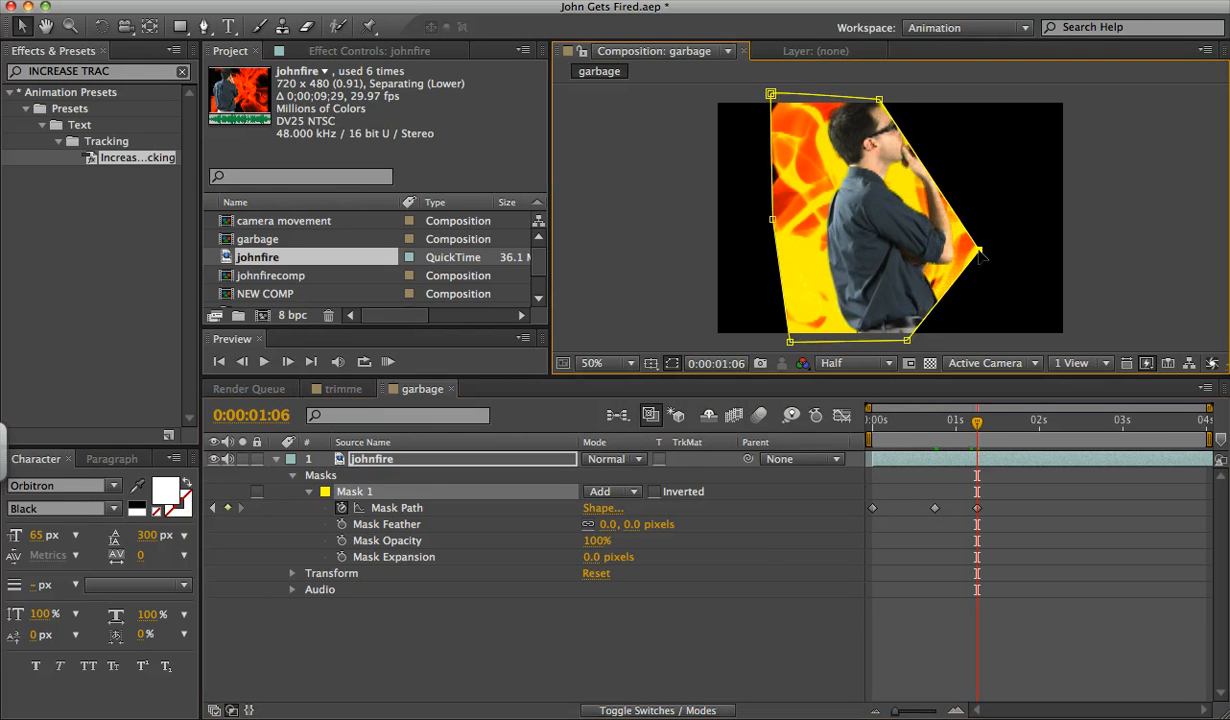
pyautogui.moveTo(879, 101); pyautogui.dragTo(908, 100)
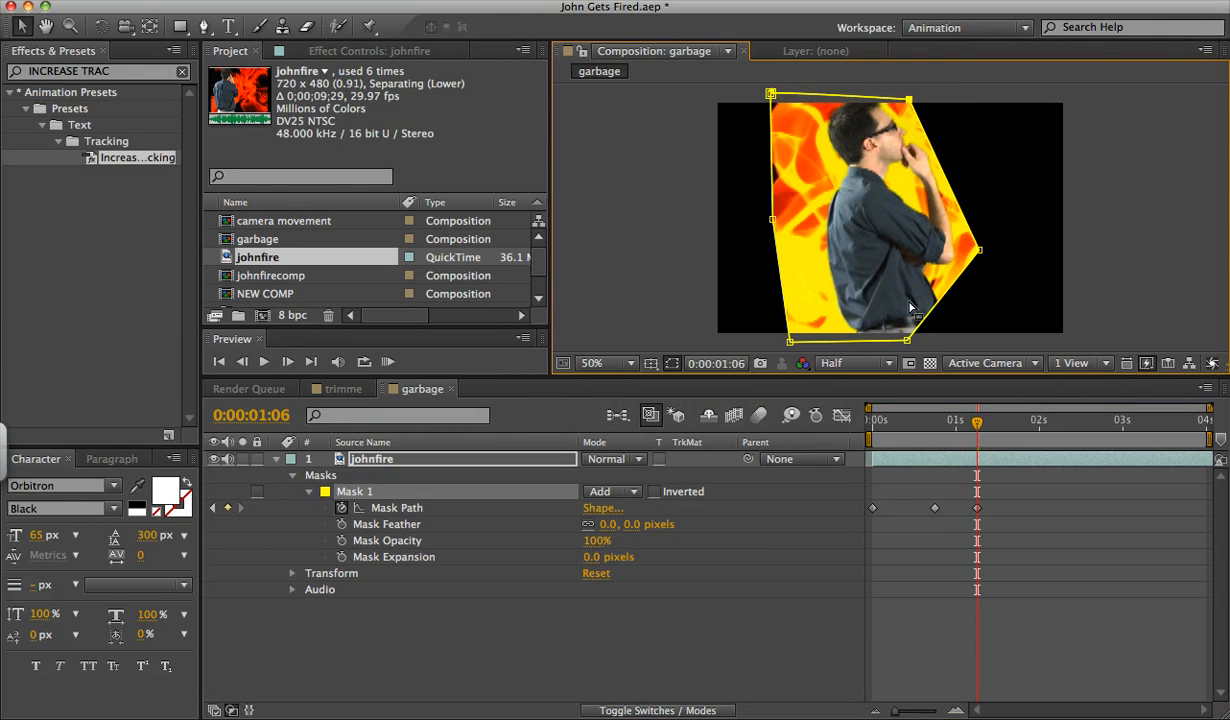
pyautogui.moveTo(910, 343); pyautogui.dragTo(954, 343)
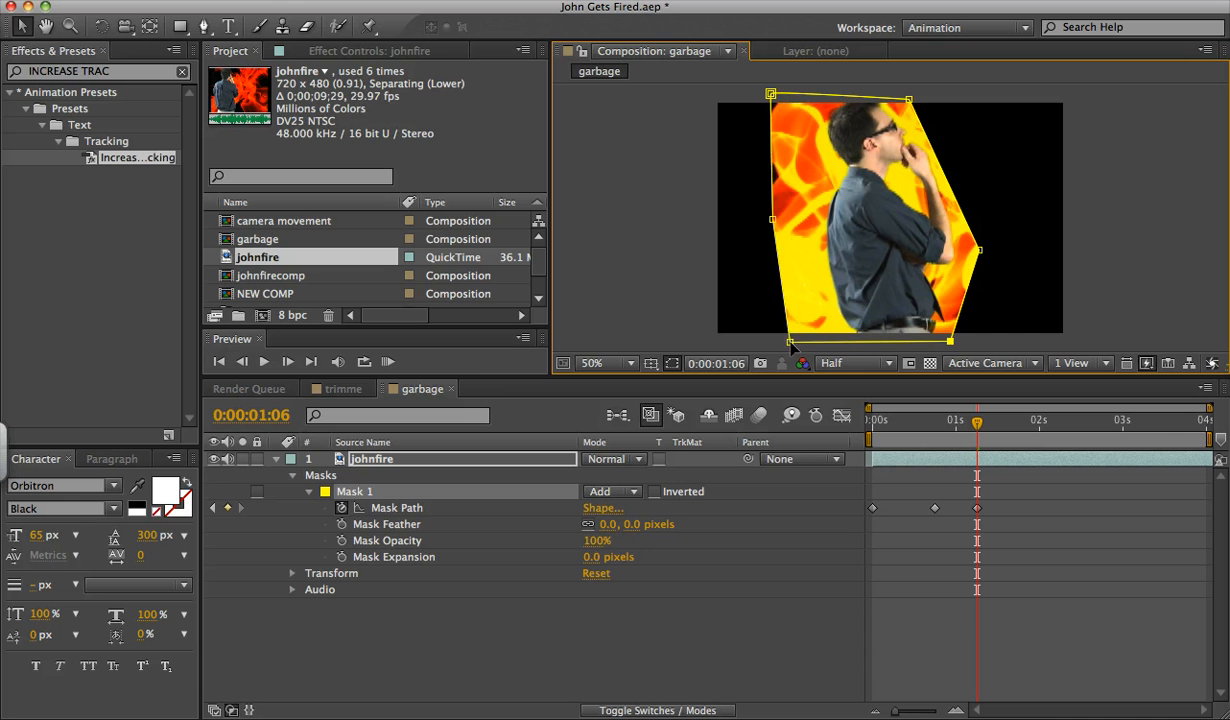
pyautogui.moveTo(794, 343); pyautogui.dragTo(840, 347)
pyautogui.moveTo(771, 218); pyautogui.dragTo(818, 222)
pyautogui.moveTo(770, 94); pyautogui.dragTo(822, 96)
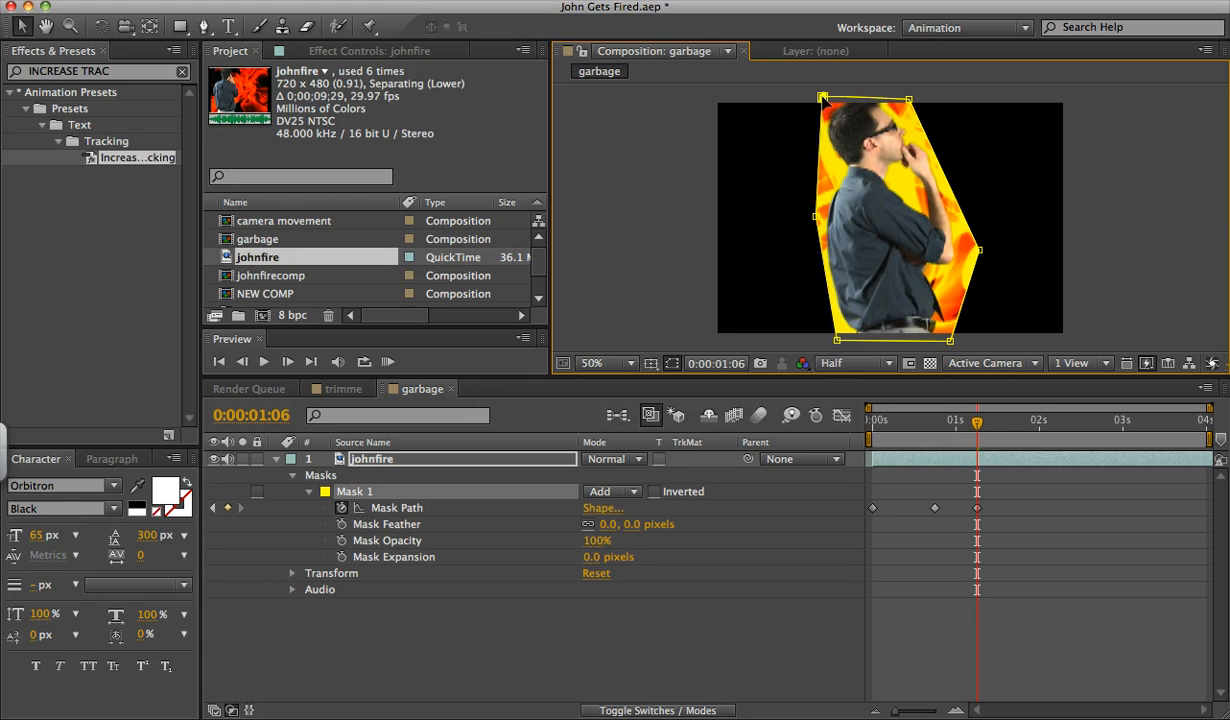
# - At 0:00:01:17, move Mask 1's upper-right point outward past the man's face and its lower-left point outward past his waist
pyautogui.click(965, 422)
pyautogui.moveTo(965, 428); pyautogui.dragTo(1015, 430)
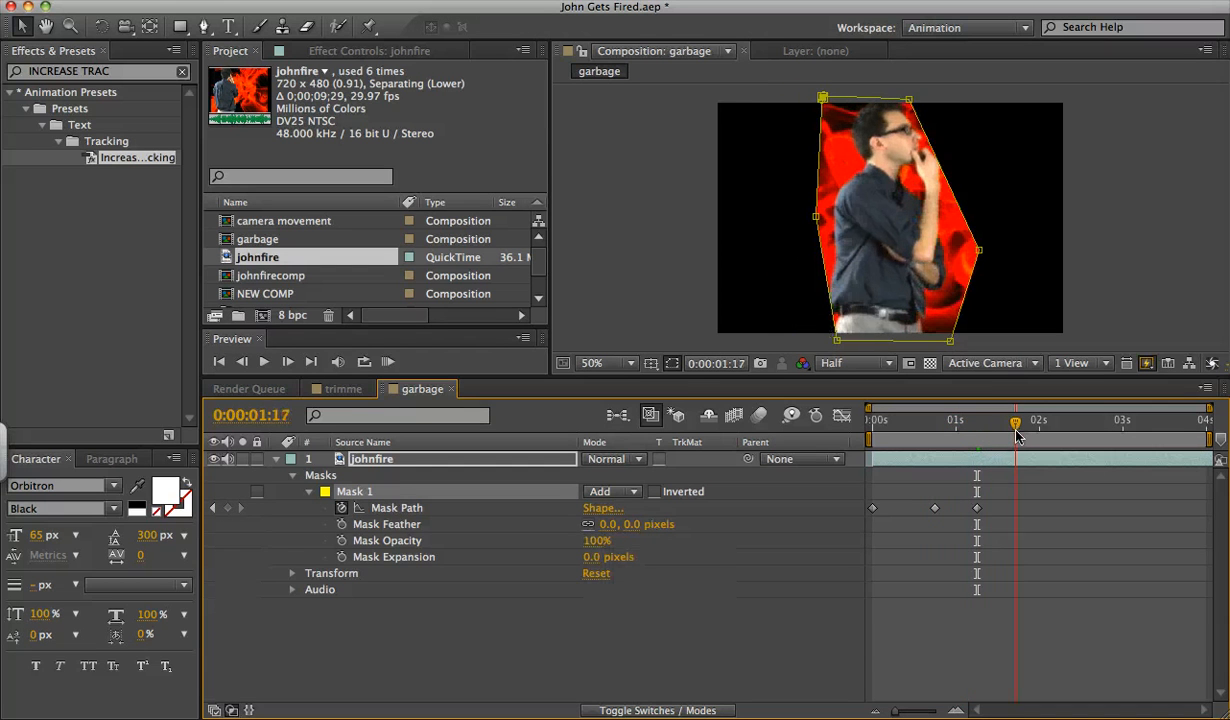
pyautogui.moveTo(908, 100); pyautogui.dragTo(935, 100)
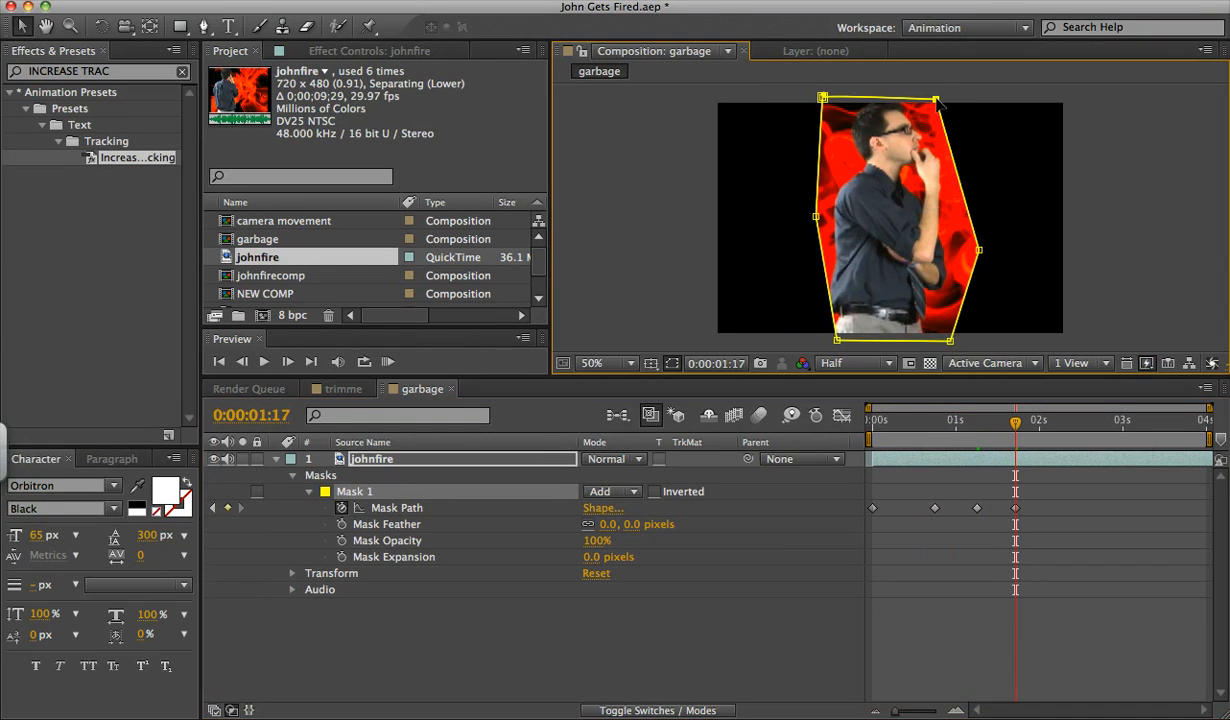
pyautogui.moveTo(837, 340); pyautogui.dragTo(818, 342)
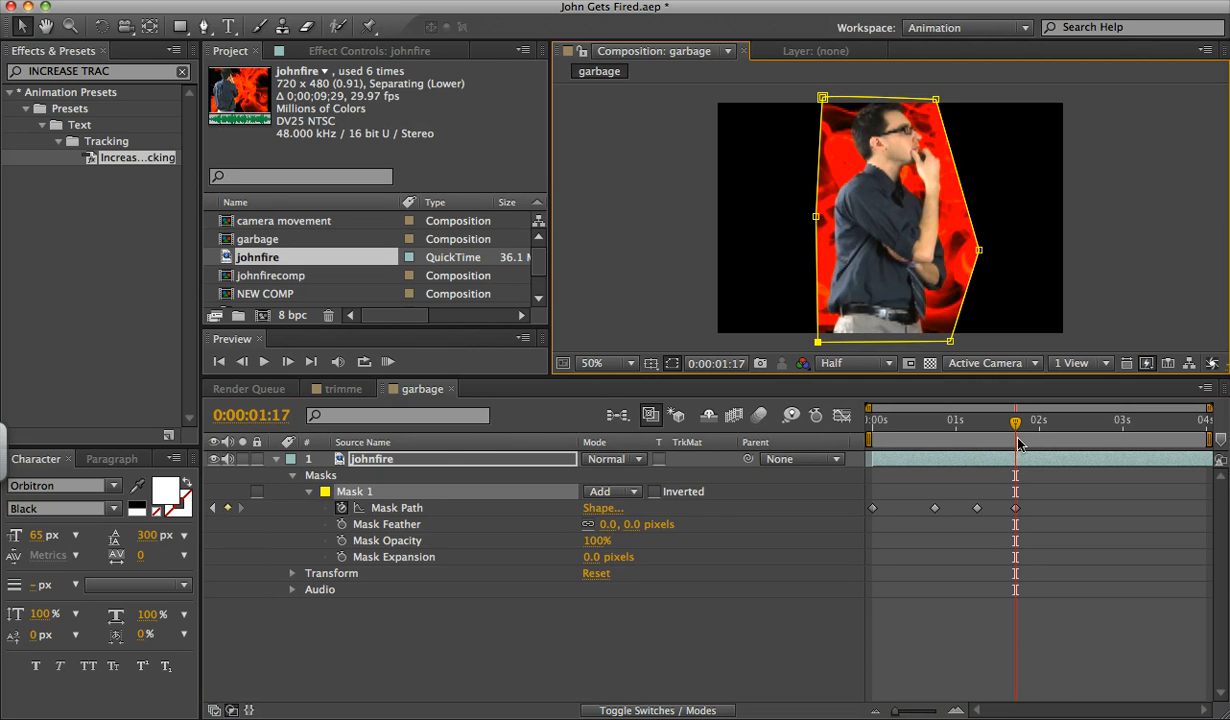
# - At 0:00:02:05, move Mask 1's middle-left and lower-left points outward to include the man's elbow and hip
pyautogui.moveTo(1018, 428); pyautogui.dragTo(1059, 430)
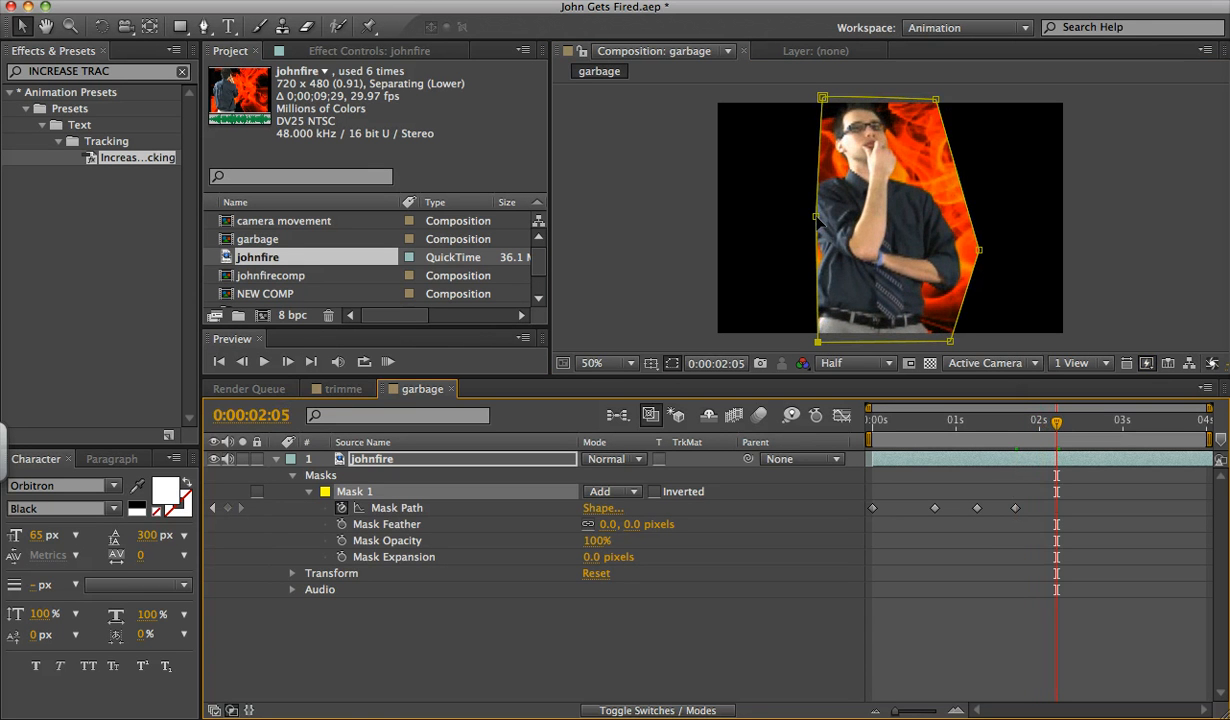
pyautogui.moveTo(816, 215); pyautogui.dragTo(790, 213)
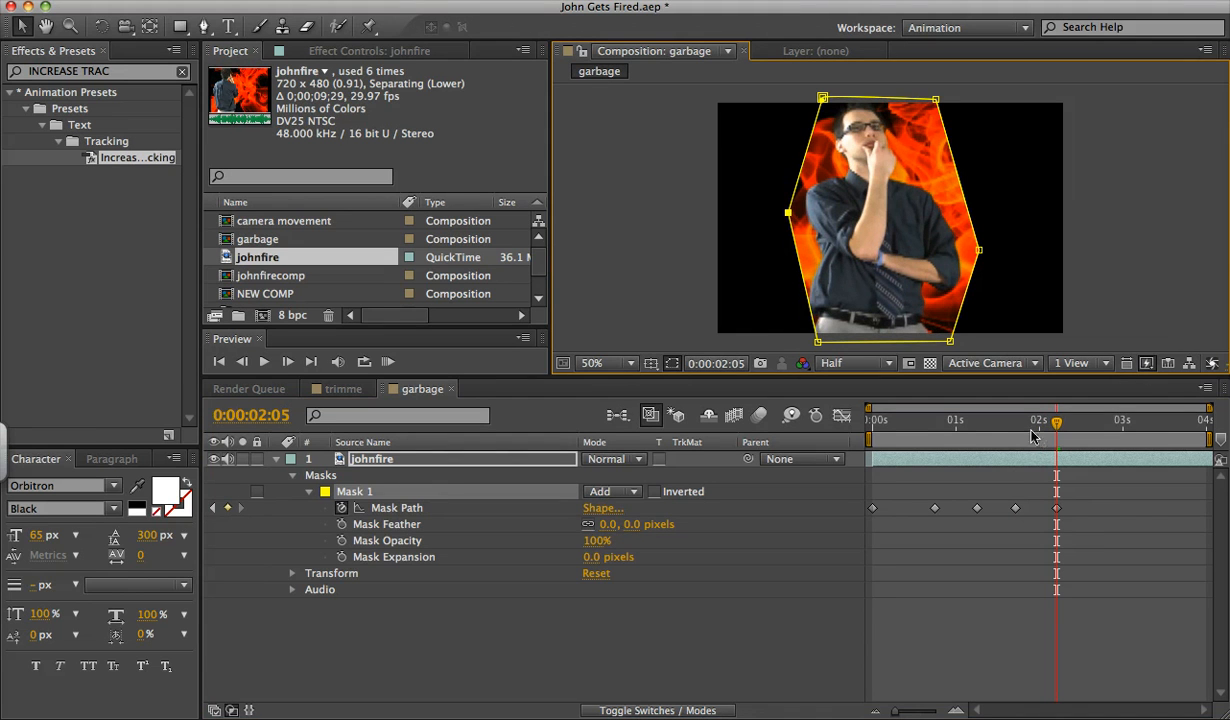
pyautogui.moveTo(820, 342); pyautogui.dragTo(800, 341)
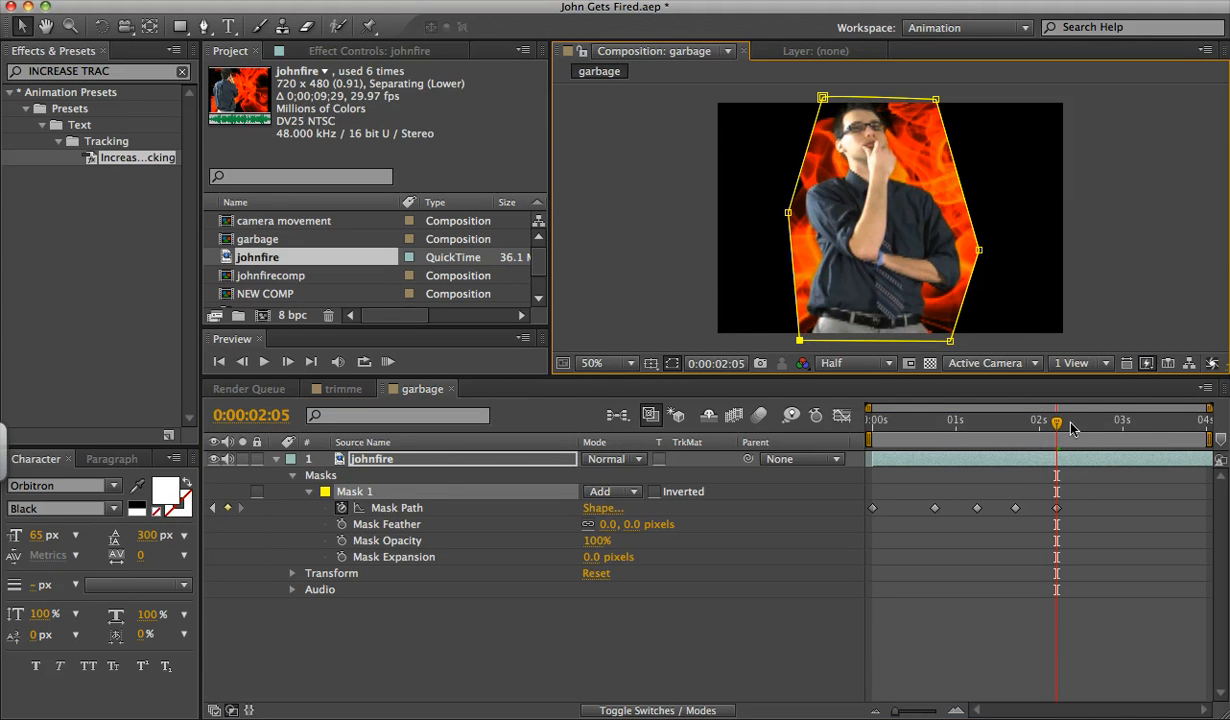
# - At 0:00:03:03, move Mask 1's right-side, middle-left and lower-left points to the right to fit around the man
pyautogui.moveTo(1059, 428); pyautogui.dragTo(1134, 430)
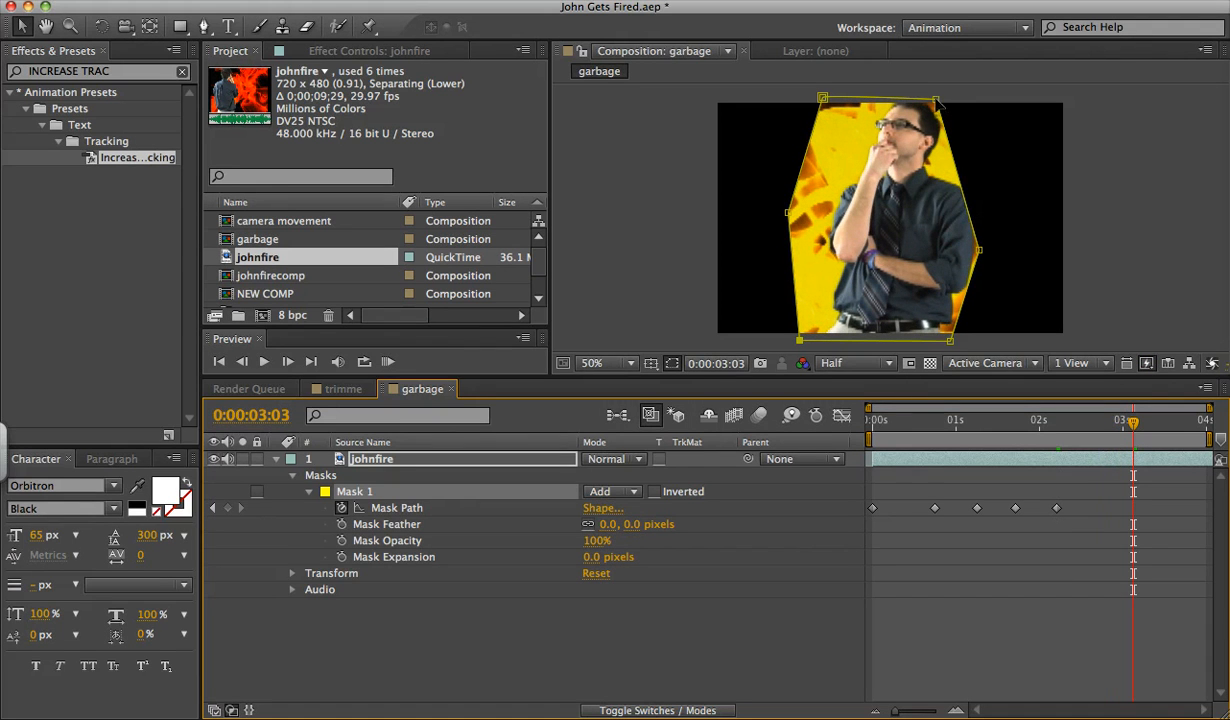
pyautogui.moveTo(979, 250); pyautogui.dragTo(991, 251)
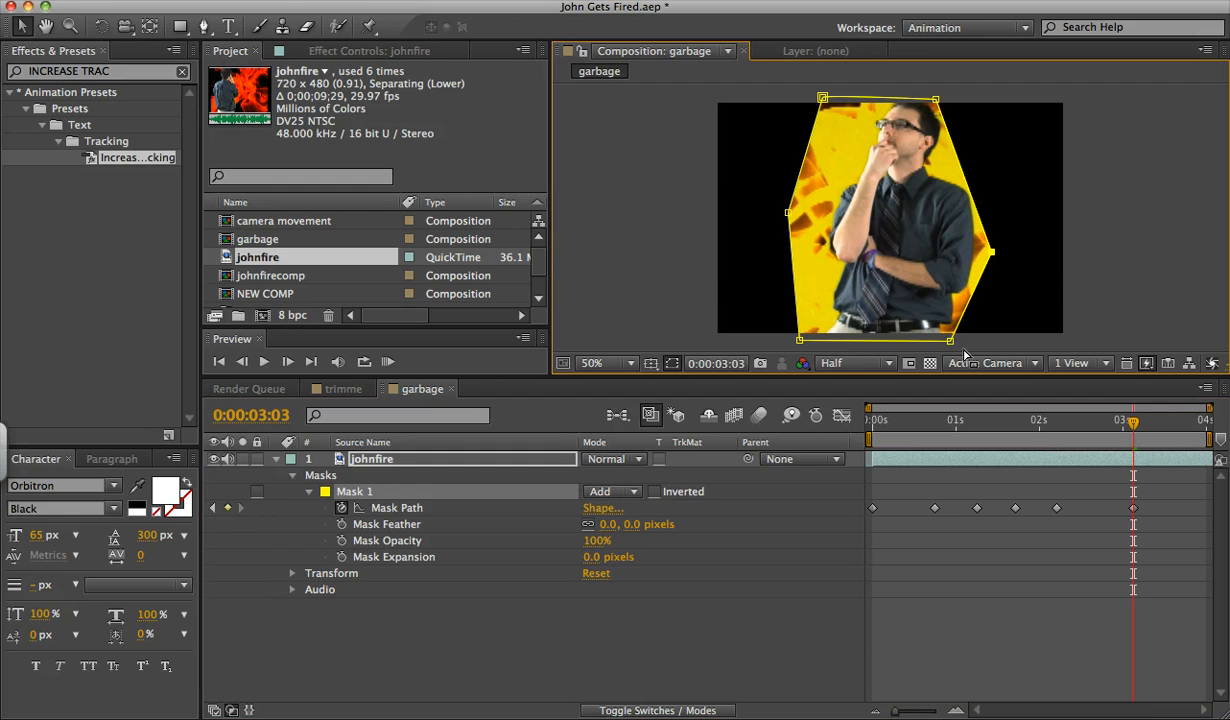
pyautogui.moveTo(949, 340); pyautogui.dragTo(973, 339)
pyautogui.moveTo(935, 100); pyautogui.dragTo(963, 100)
pyautogui.moveTo(787, 212); pyautogui.dragTo(823, 222)
pyautogui.moveTo(799, 340); pyautogui.dragTo(817, 339)
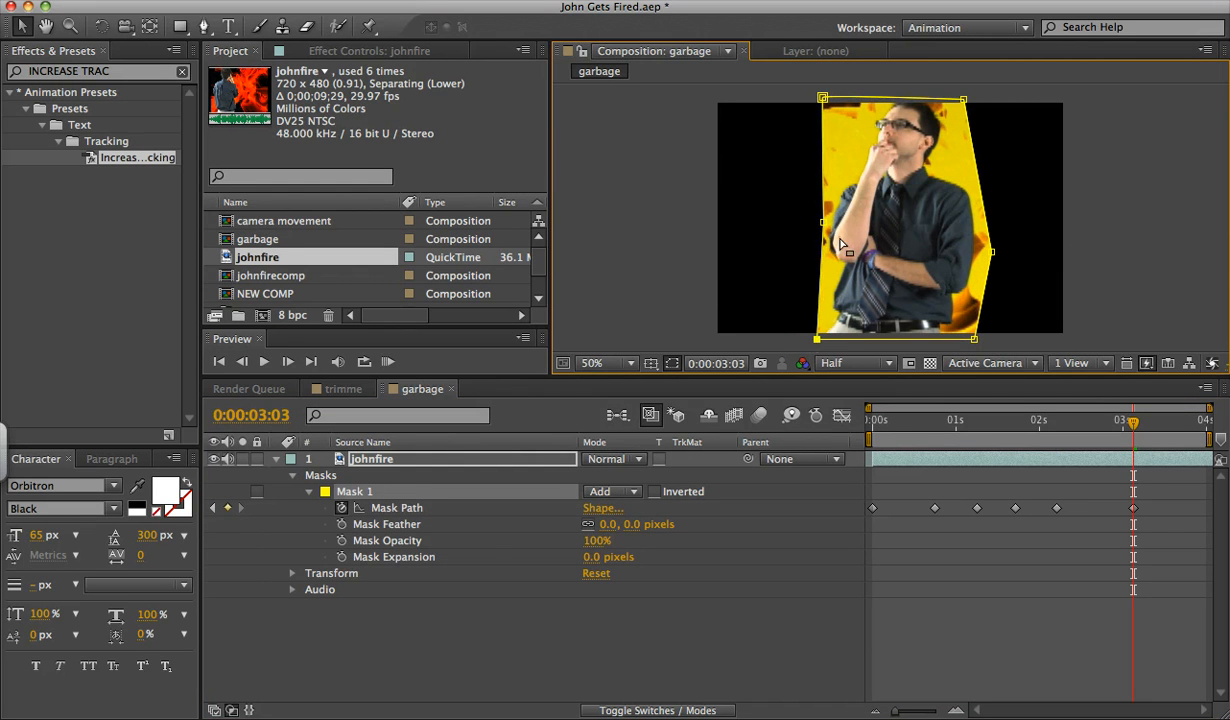
# - Move Mask 1's upper-left point inward toward the man's head at 0:00:03:03, and move its three left-side points outward around him at 0:00:03:17
pyautogui.moveTo(822, 98); pyautogui.dragTo(857, 100)
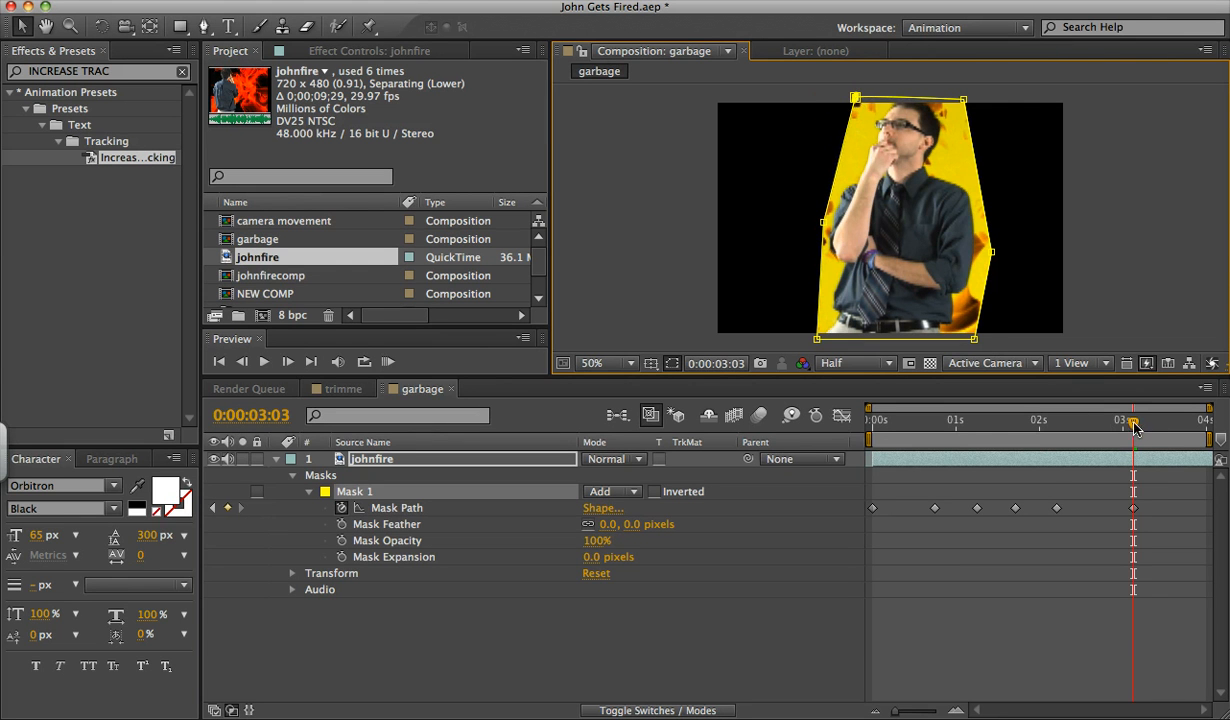
pyautogui.moveTo(1133, 425); pyautogui.dragTo(1182, 424)
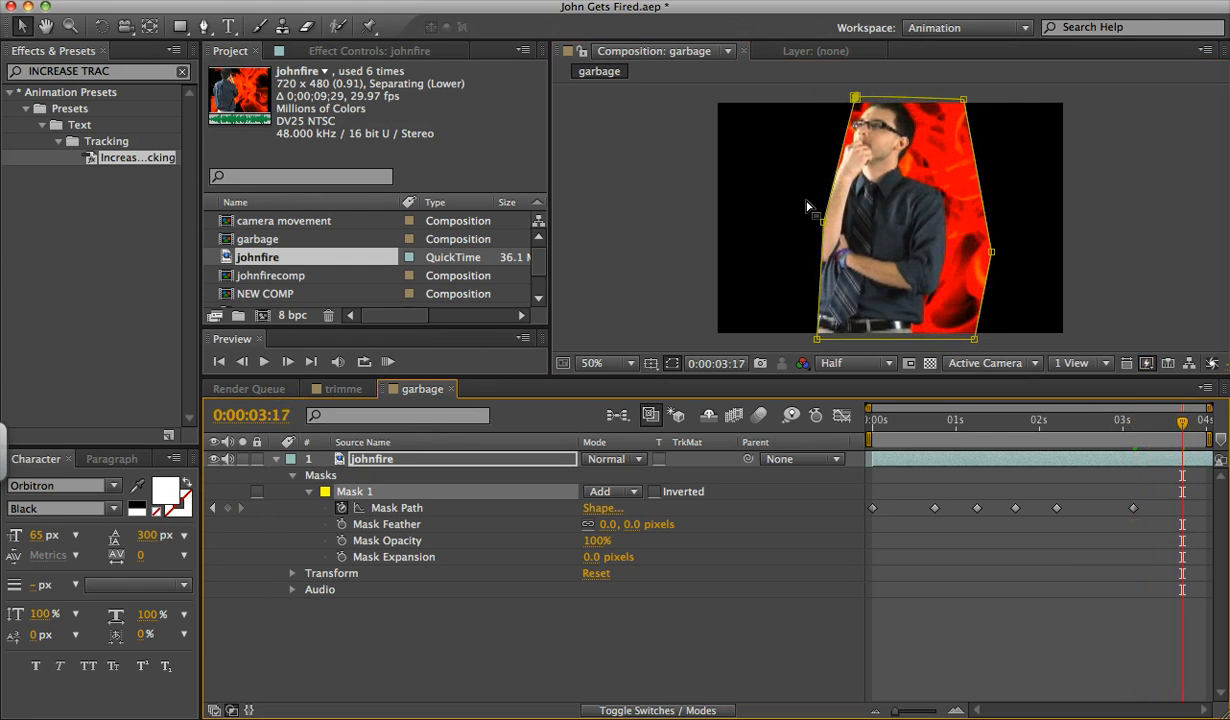
pyautogui.moveTo(822, 220); pyautogui.dragTo(791, 222)
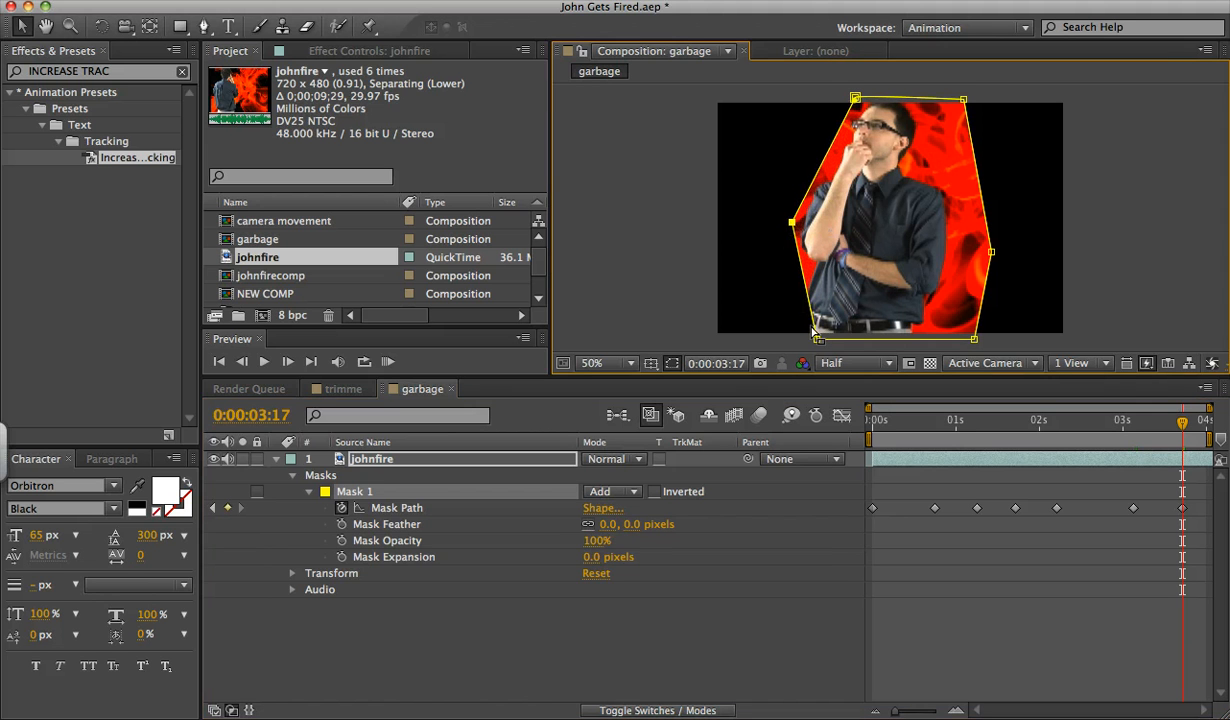
pyautogui.moveTo(817, 339)
pyautogui.mouseDown()
pyautogui.moveTo(770, 340)
pyautogui.moveTo(793, 340)
pyautogui.mouseUp()
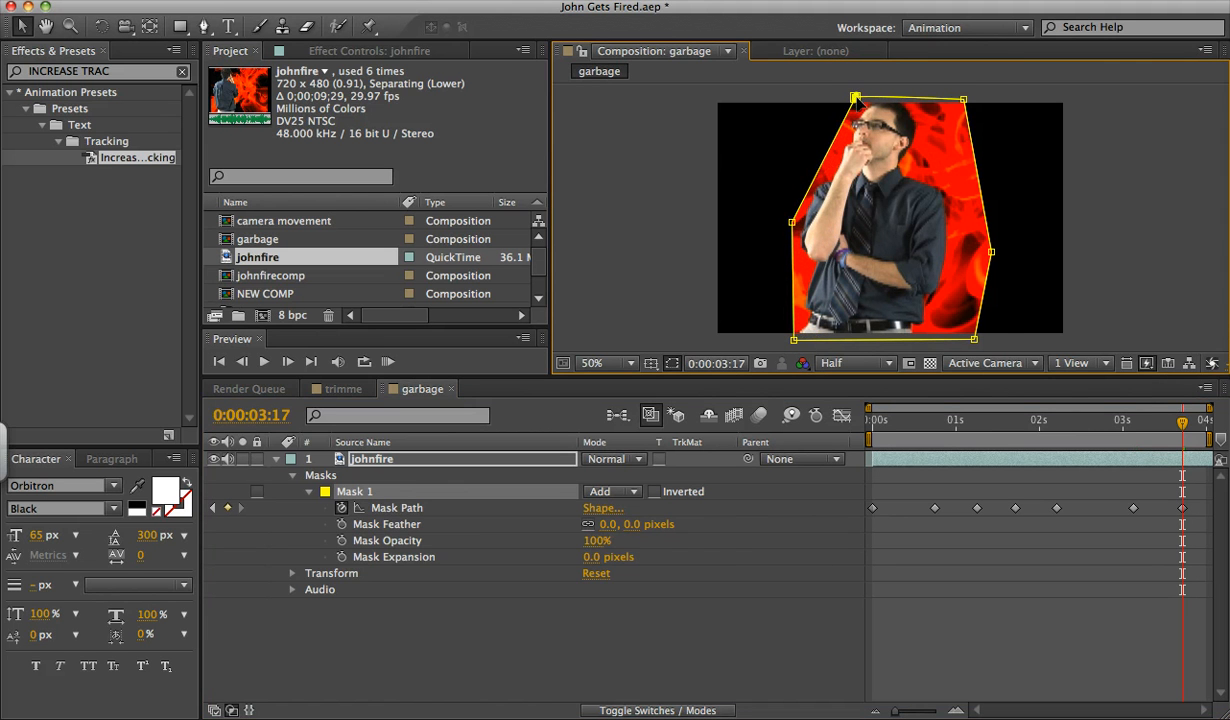
pyautogui.moveTo(855, 97); pyautogui.dragTo(838, 97)
pyautogui.moveTo(1182, 424); pyautogui.dragTo(1216, 432)
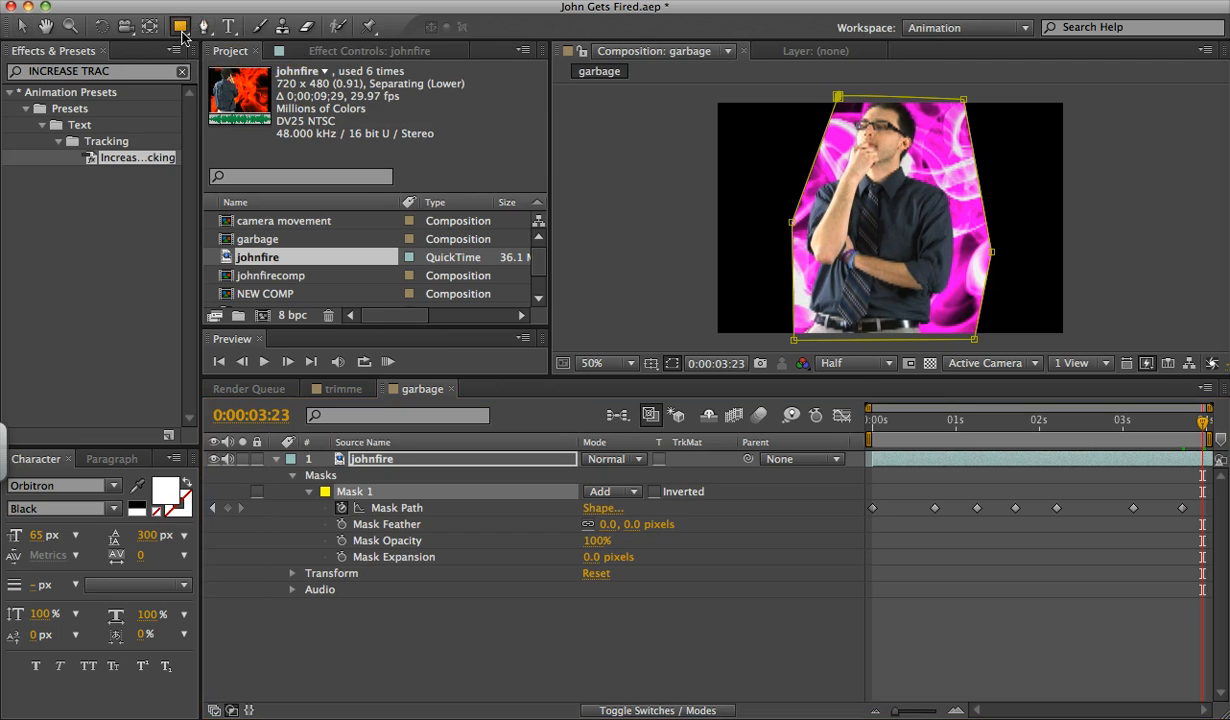
pyautogui.click(181, 30)
pyautogui.click(307, 491)
pyautogui.click(292, 475)
pyautogui.click(292, 475)
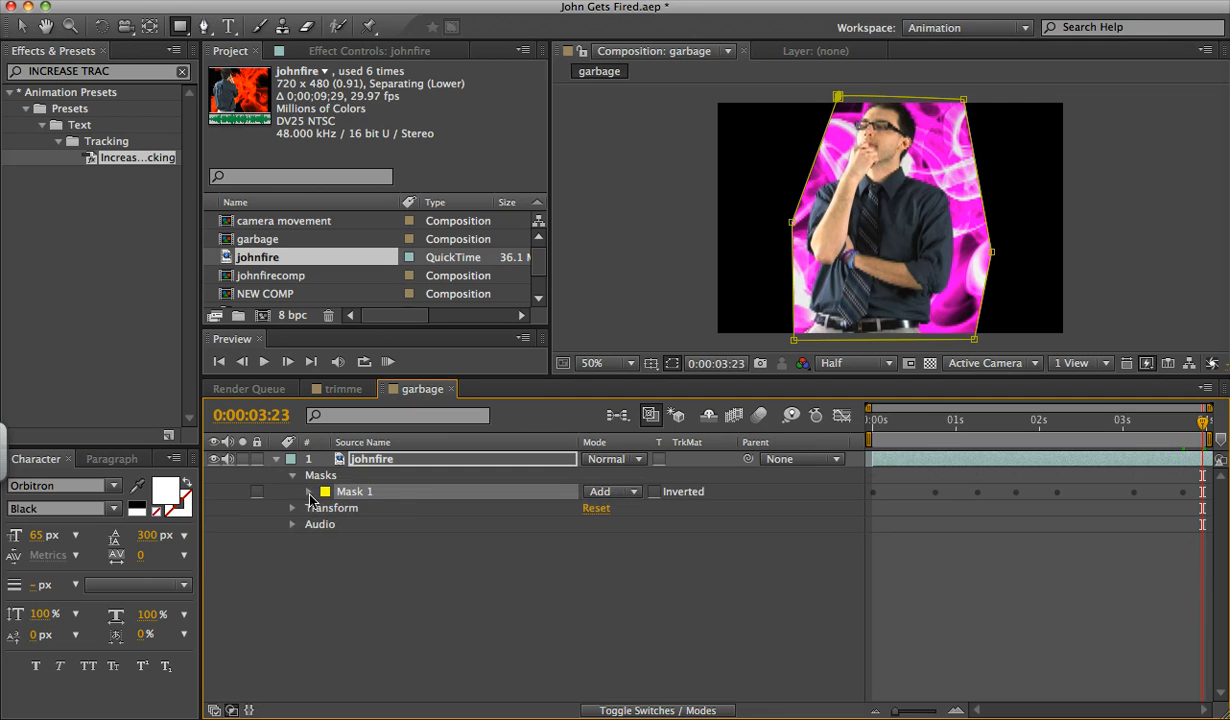
pyautogui.click(309, 492)
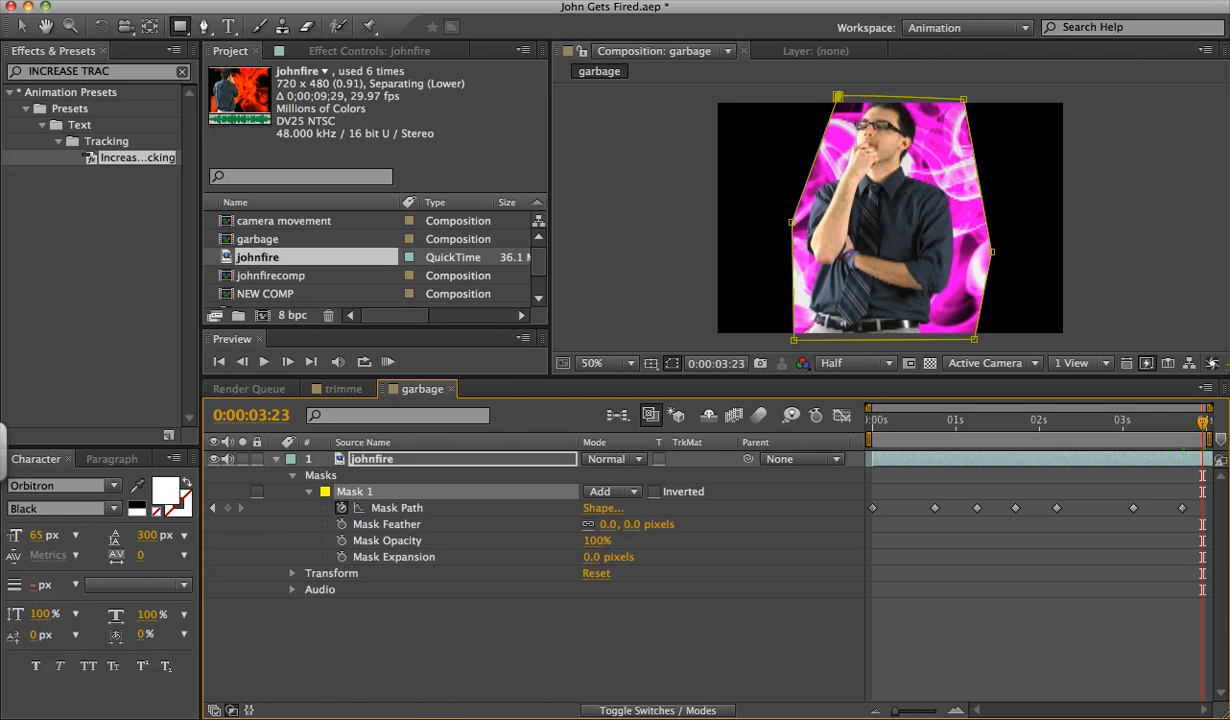
# - At 0:00:02:14, move Mask 1's middle-left and lower-left points outward to leave room around the man's arm and hip
pyautogui.moveTo(1203, 425); pyautogui.dragTo(1090, 428)
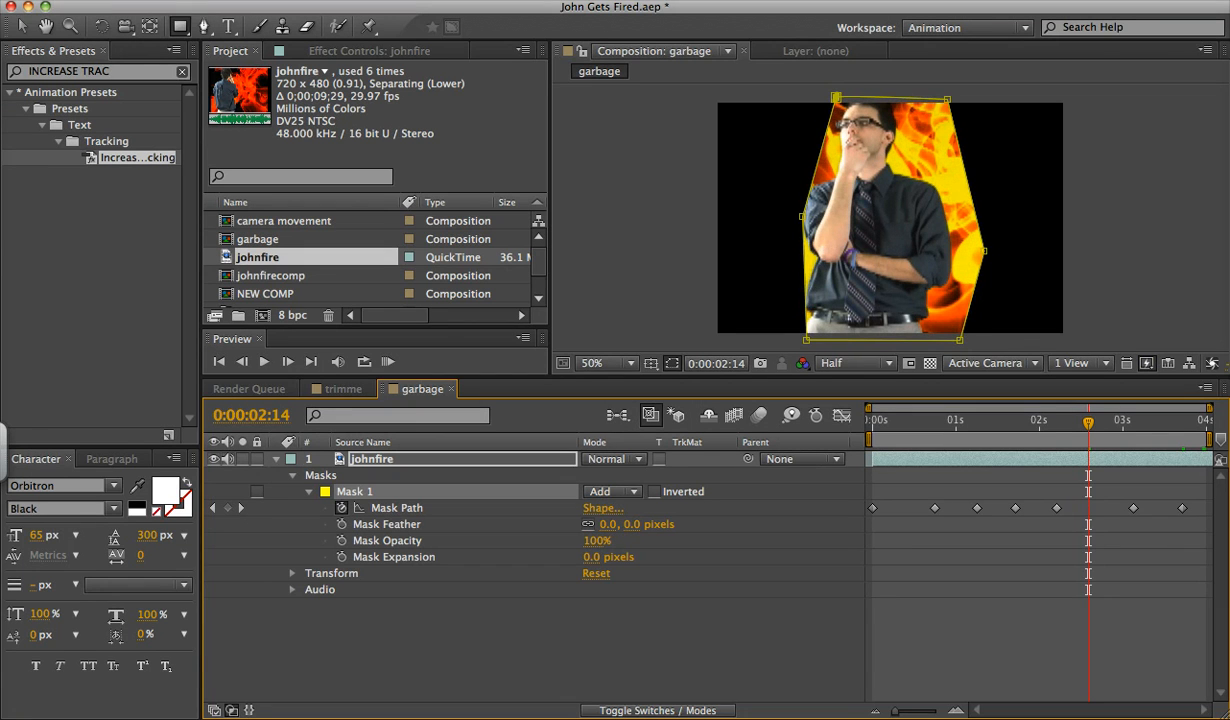
pyautogui.click(21, 27)
pyautogui.moveTo(801, 215); pyautogui.dragTo(786, 206)
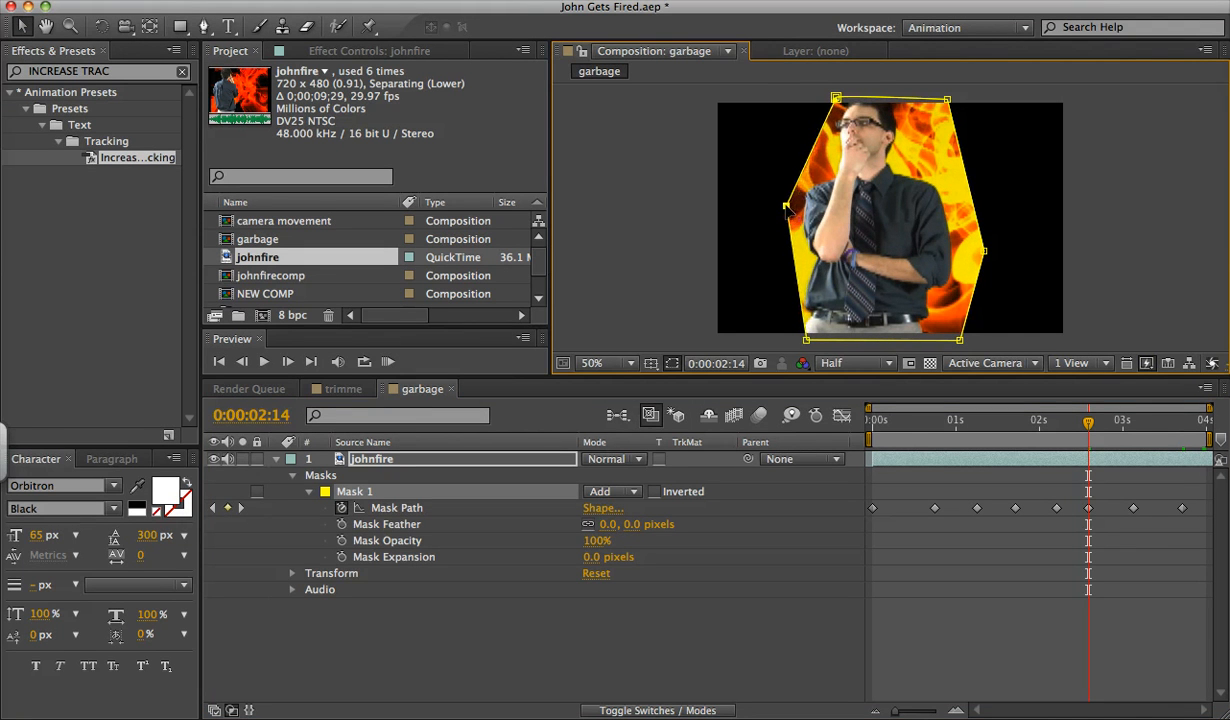
pyautogui.moveTo(806, 340); pyautogui.dragTo(794, 340)
# - At 0:00:00:12, move Mask 1's middle-left point outward past the man's back, and scrub forward to 0:00:03:23 to check the matte
pyautogui.moveTo(1088, 424); pyautogui.dragTo(914, 415)
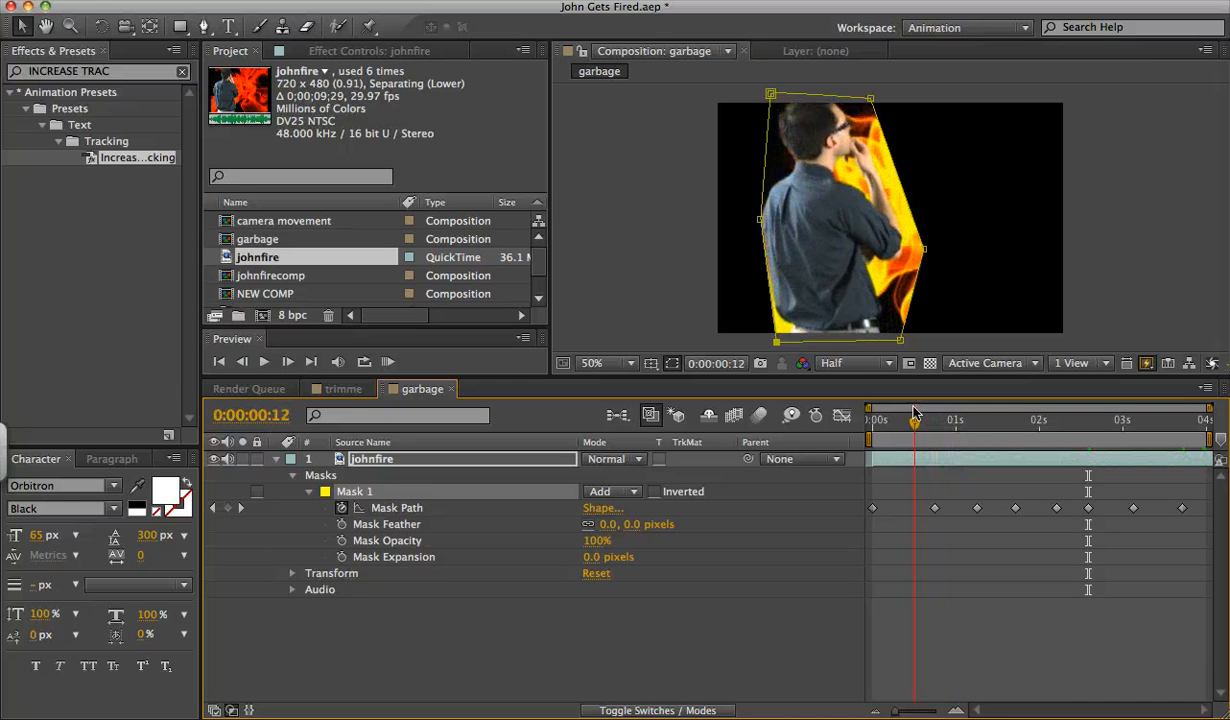
pyautogui.moveTo(760, 225); pyautogui.dragTo(747, 225)
pyautogui.moveTo(914, 430); pyautogui.dragTo(1124, 453)
pyautogui.moveTo(1133, 455); pyautogui.dragTo(1203, 458)
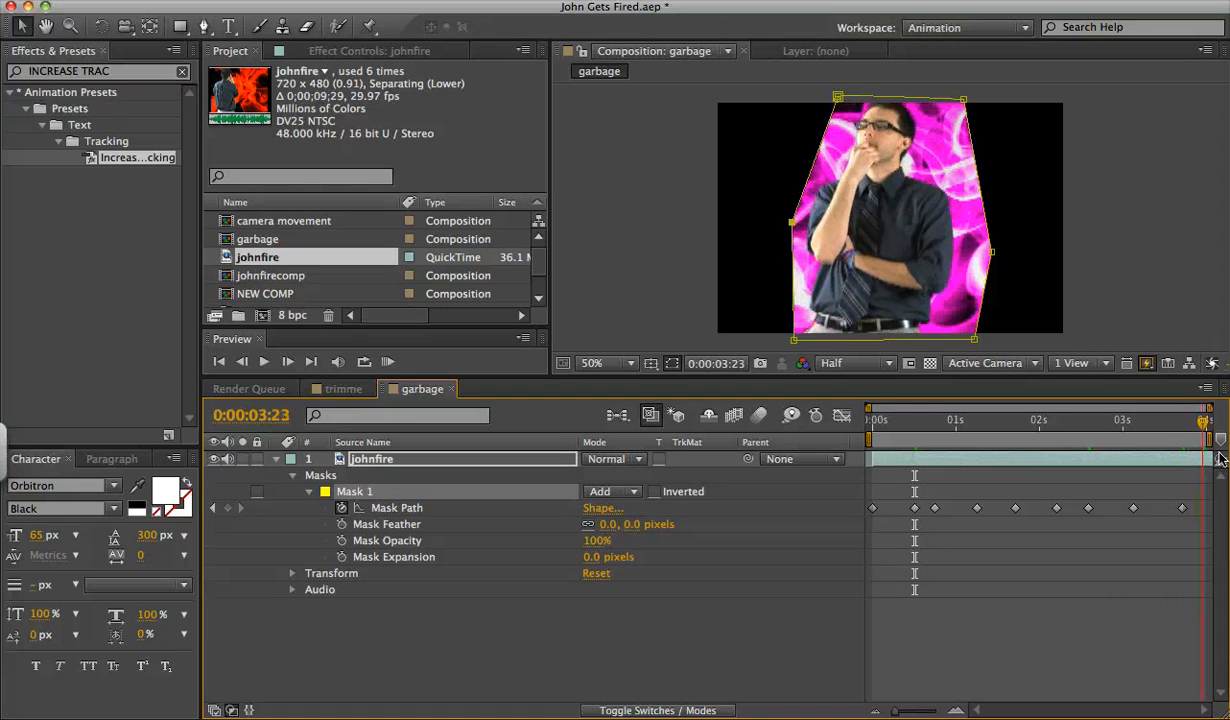